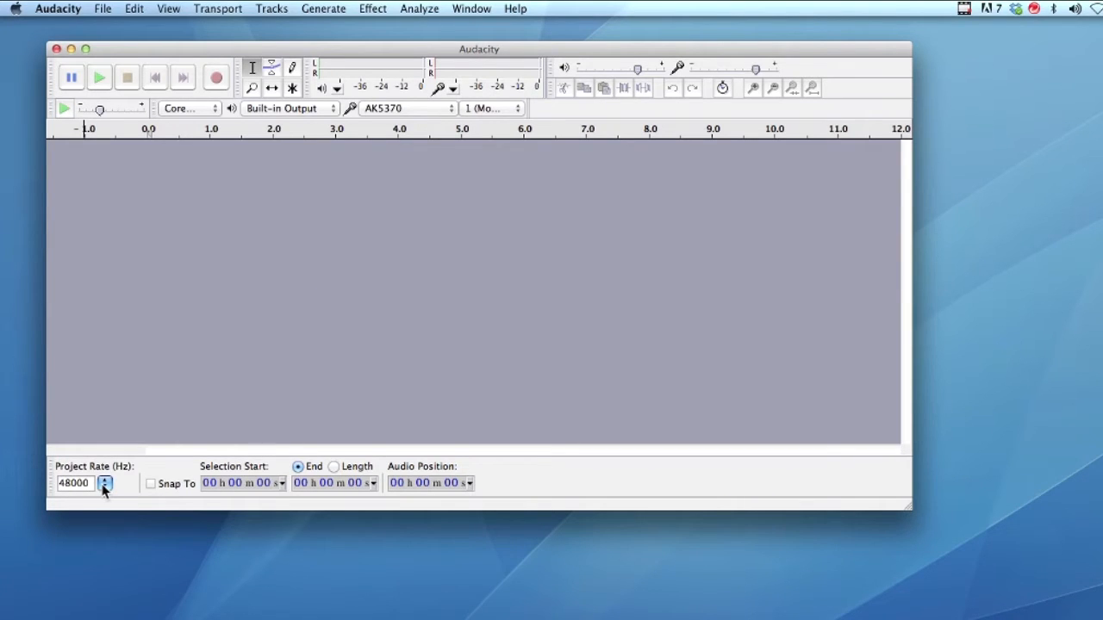
# Set the project rate to 48000 Hz
pyautogui.click(104, 484)
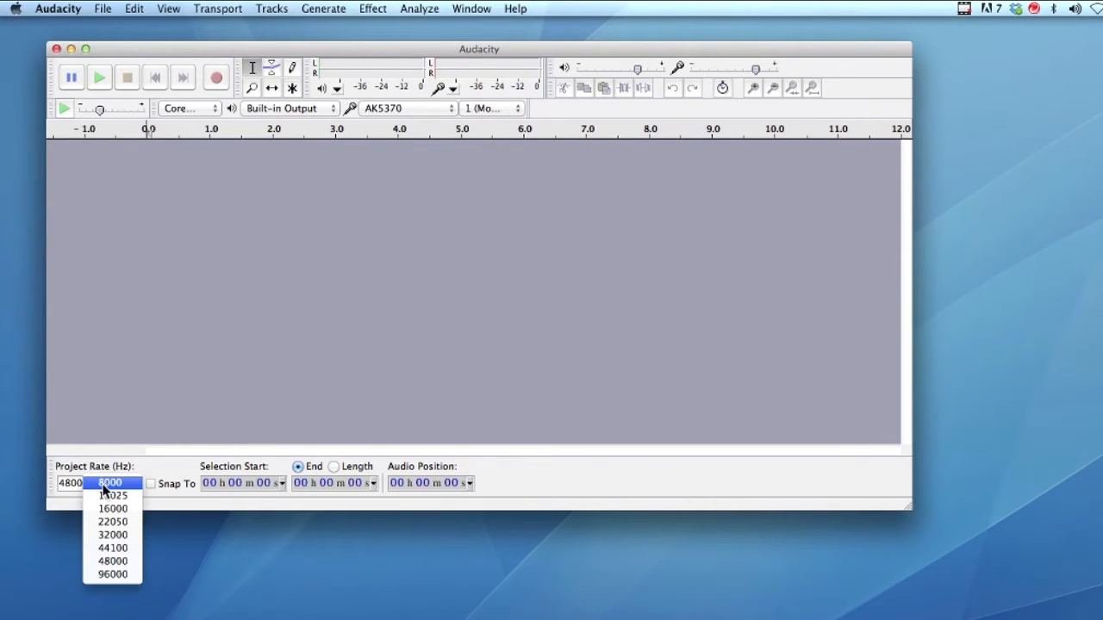
pyautogui.click(102, 562)
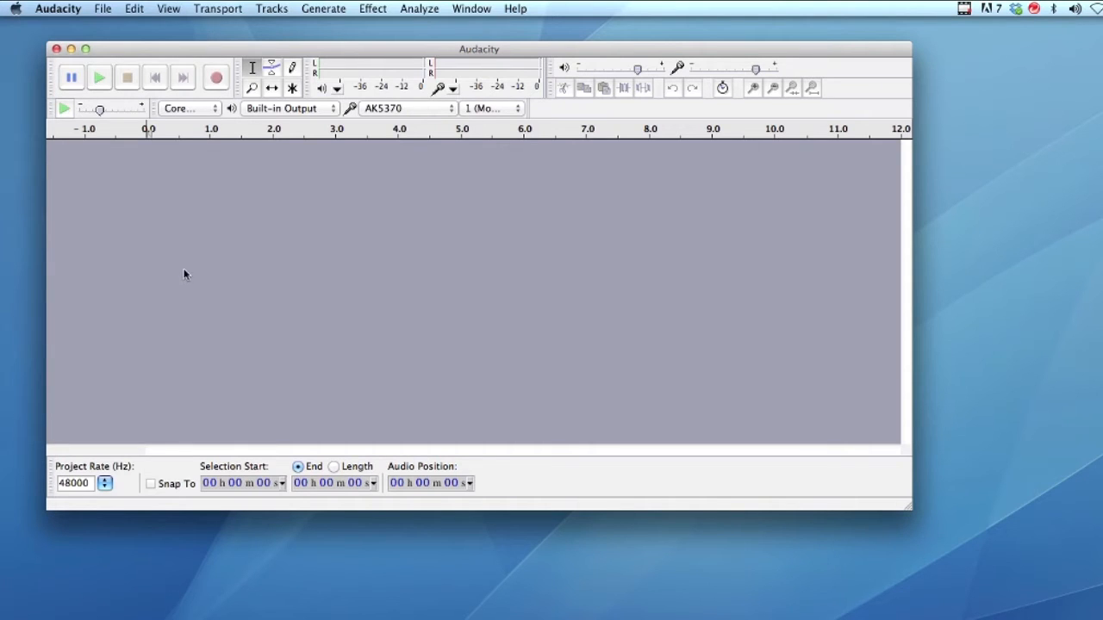
pyautogui.moveTo(249, 54)
pyautogui.mouseDown()
pyautogui.moveTo(223, 53)
pyautogui.moveTo(257, 56)
pyautogui.moveTo(232, 62)
pyautogui.mouseUp()
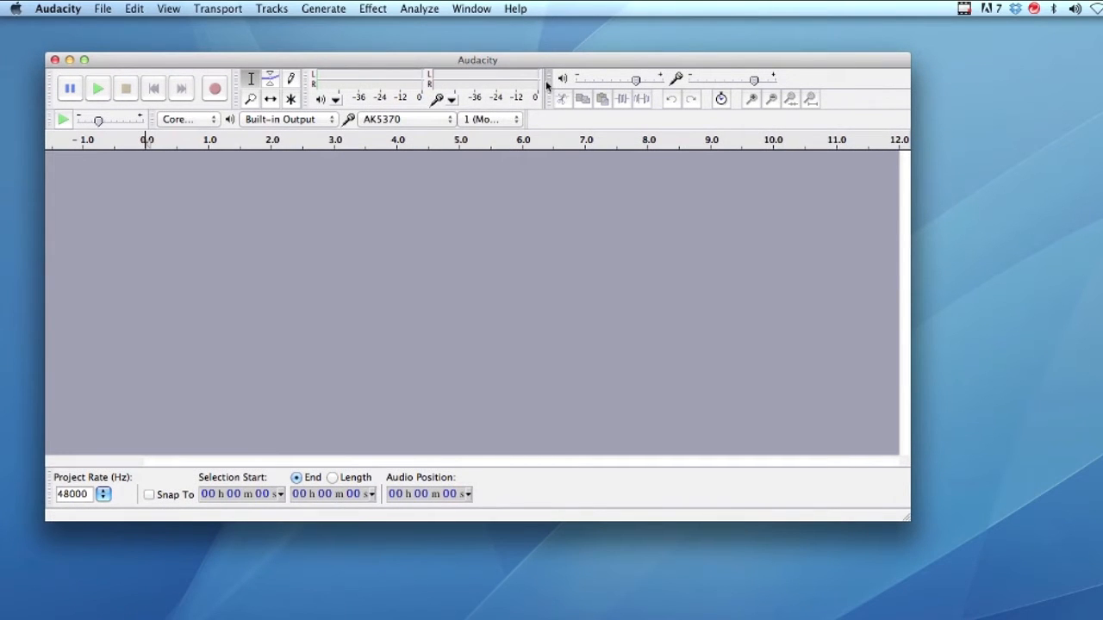
# Widen the meter toolbar so the level meters are larger
pyautogui.moveTo(544, 81); pyautogui.dragTo(612, 80)
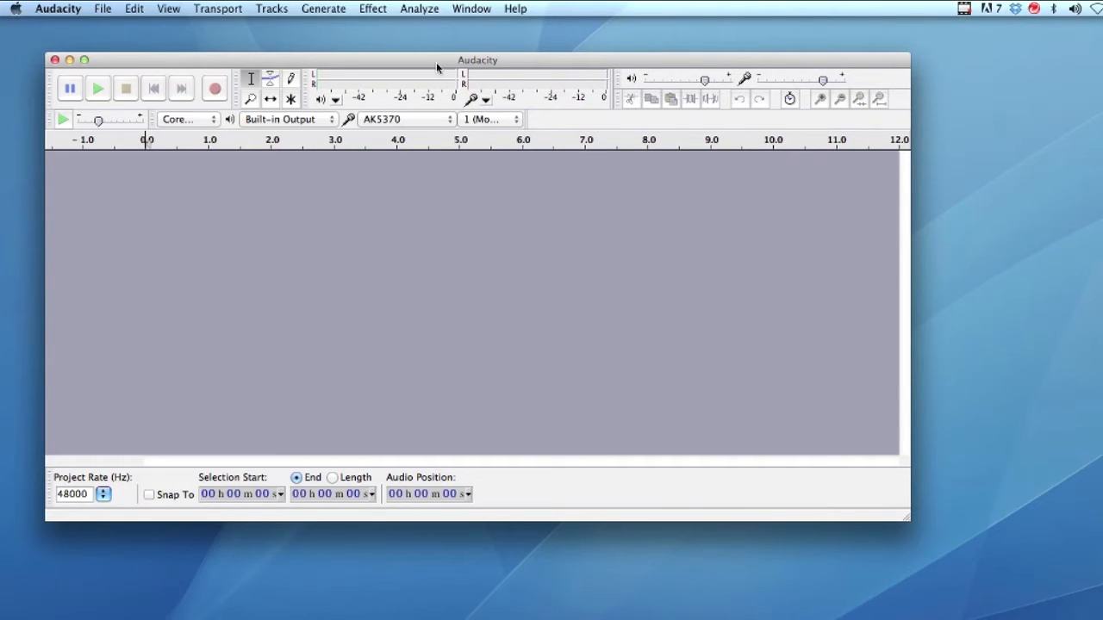
pyautogui.moveTo(437, 62); pyautogui.dragTo(462, 79)
pyautogui.moveTo(559, 80); pyautogui.dragTo(610, 81)
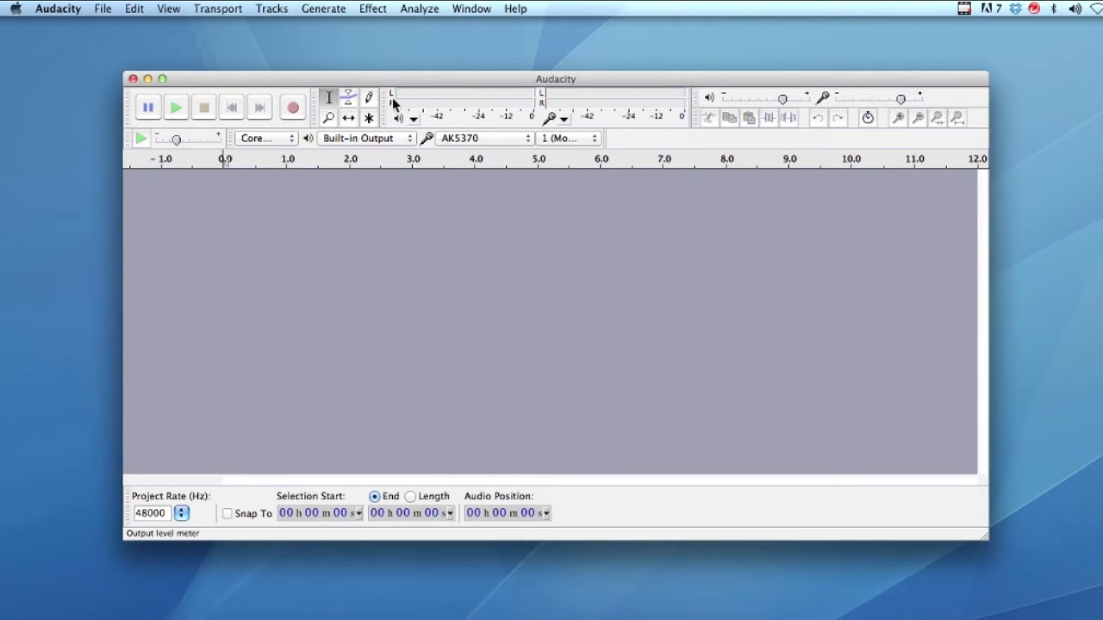
# Start monitoring on the input level meter and nudge the recording volume slider
pyautogui.rightClick(586, 100)
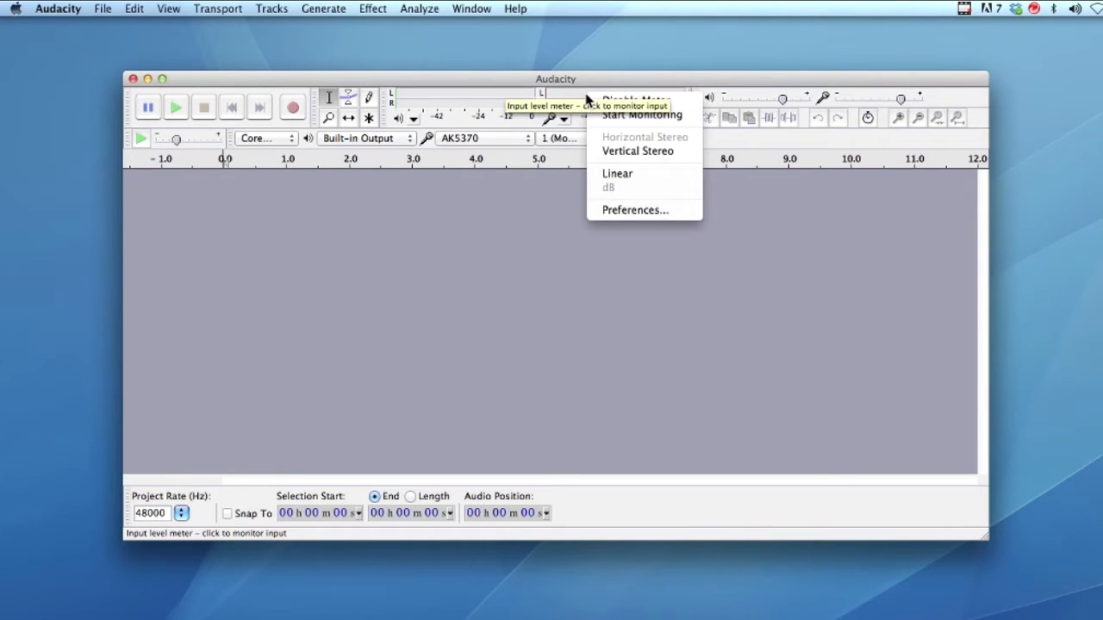
pyautogui.click(586, 80)
pyautogui.rightClick(594, 101)
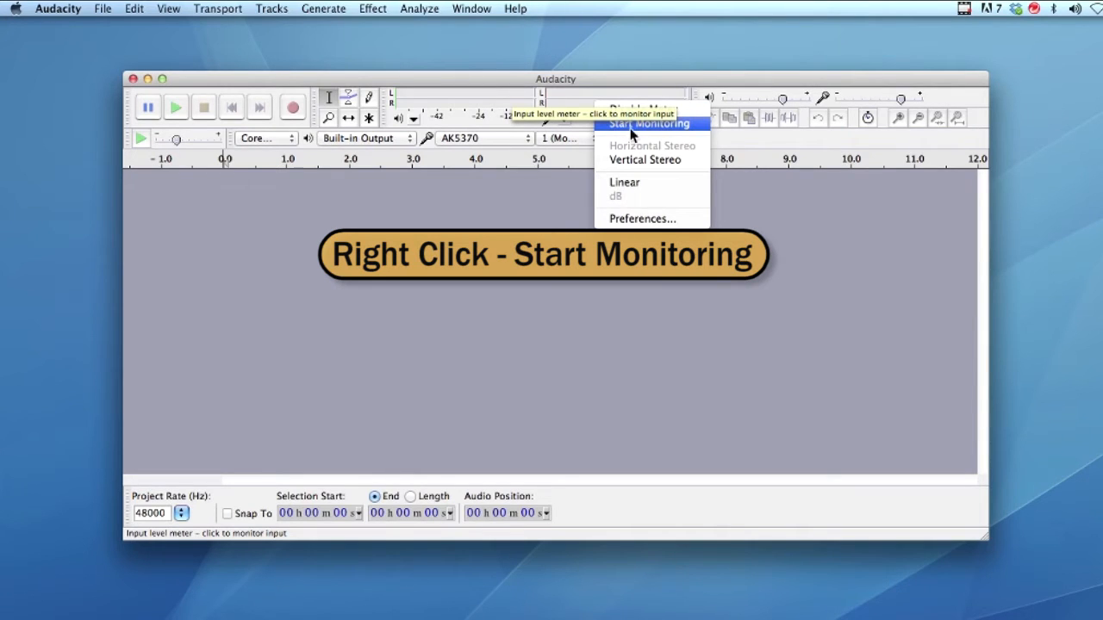
pyautogui.click(621, 124)
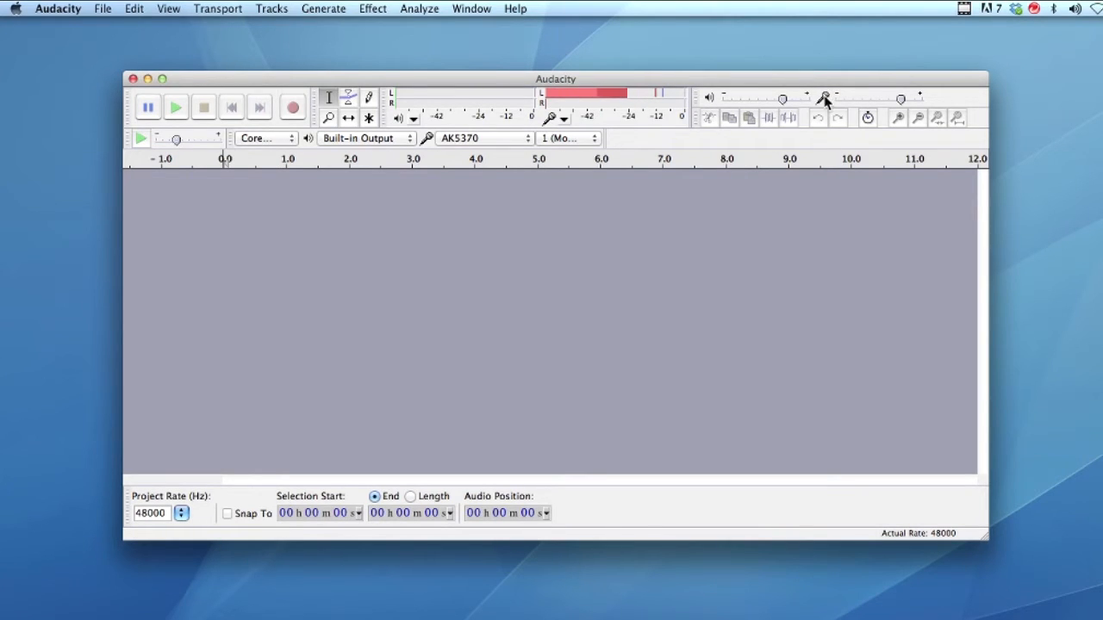
pyautogui.moveTo(900, 99)
pyautogui.mouseDown()
pyautogui.moveTo(922, 101)
pyautogui.moveTo(898, 101)
pyautogui.mouseUp()
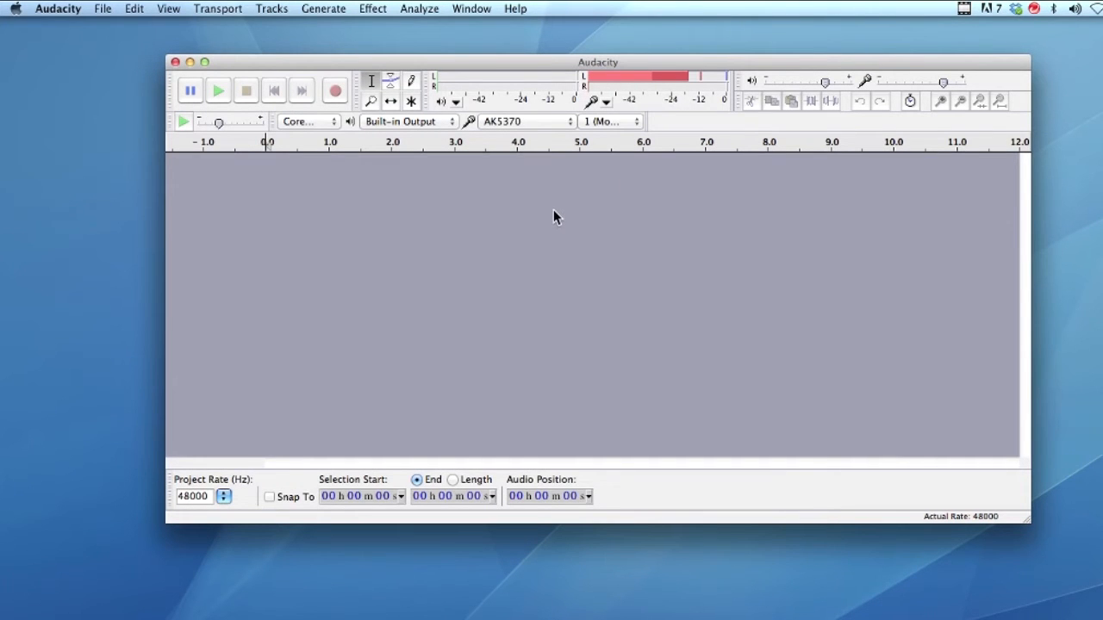
# Record a voice-over track and stop the recording
pyautogui.click(335, 89)
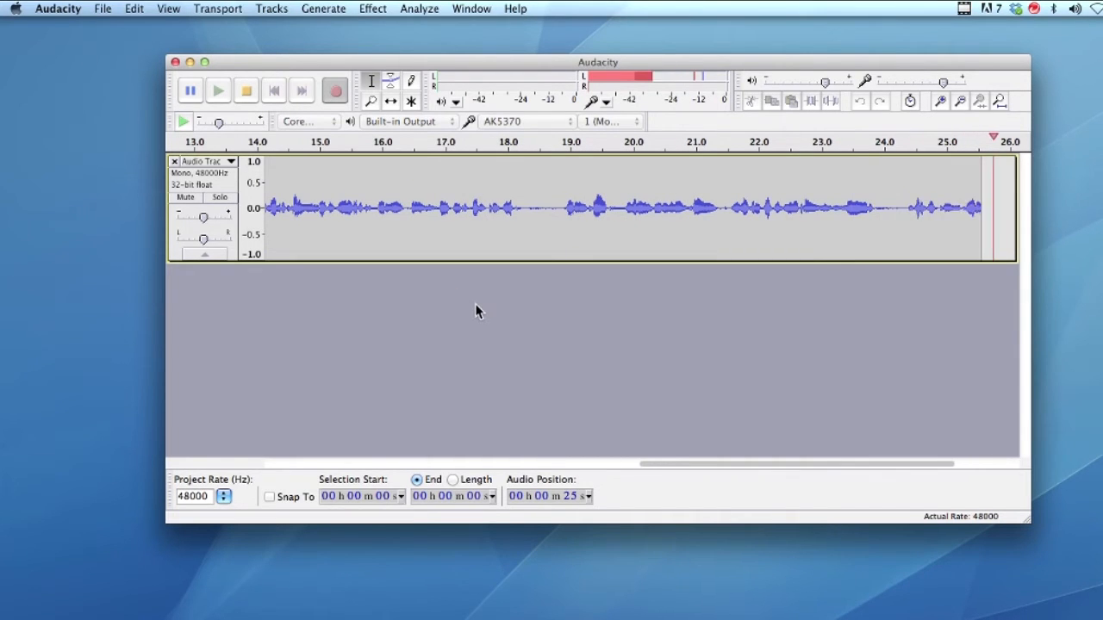
pyautogui.click(248, 93)
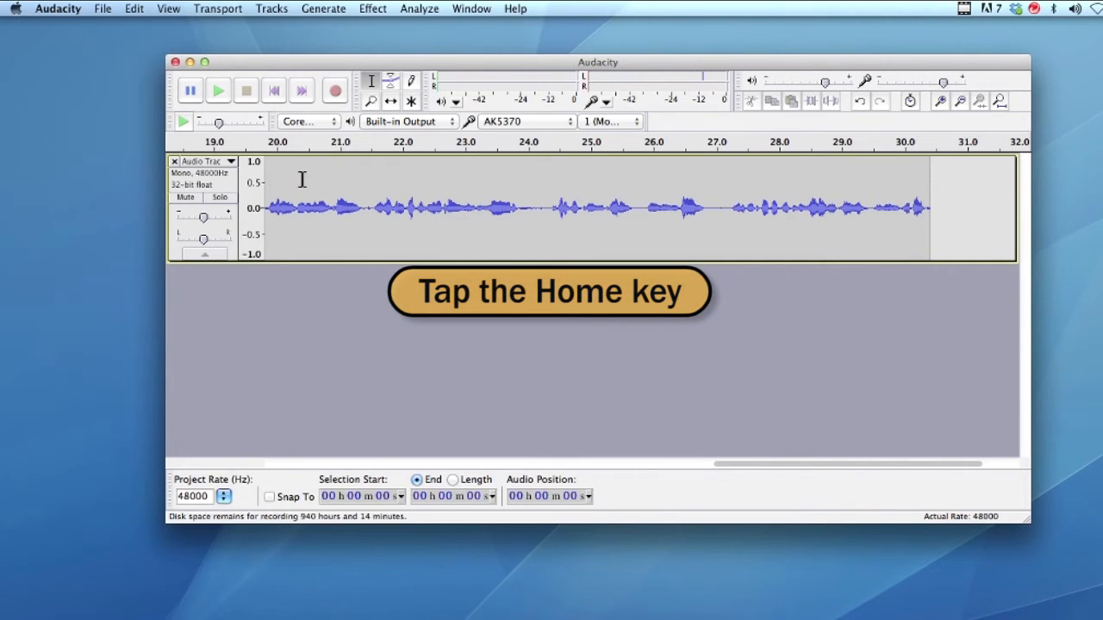
# Return to the start of the track and play back the recording, stopping and resuming playback
pyautogui.press('Home')
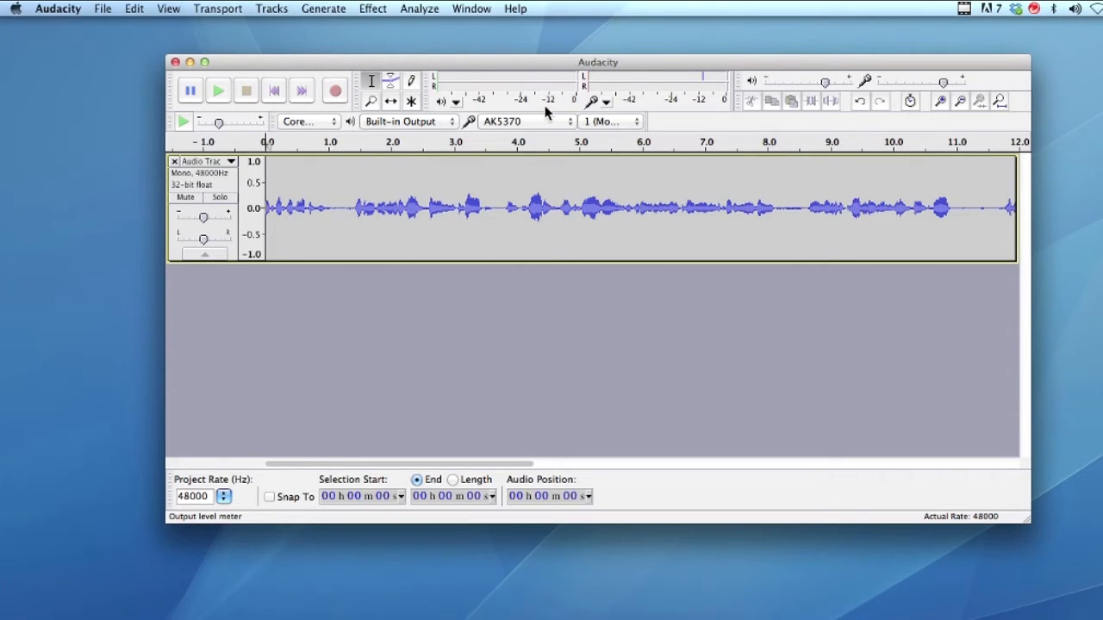
pyautogui.press('space')
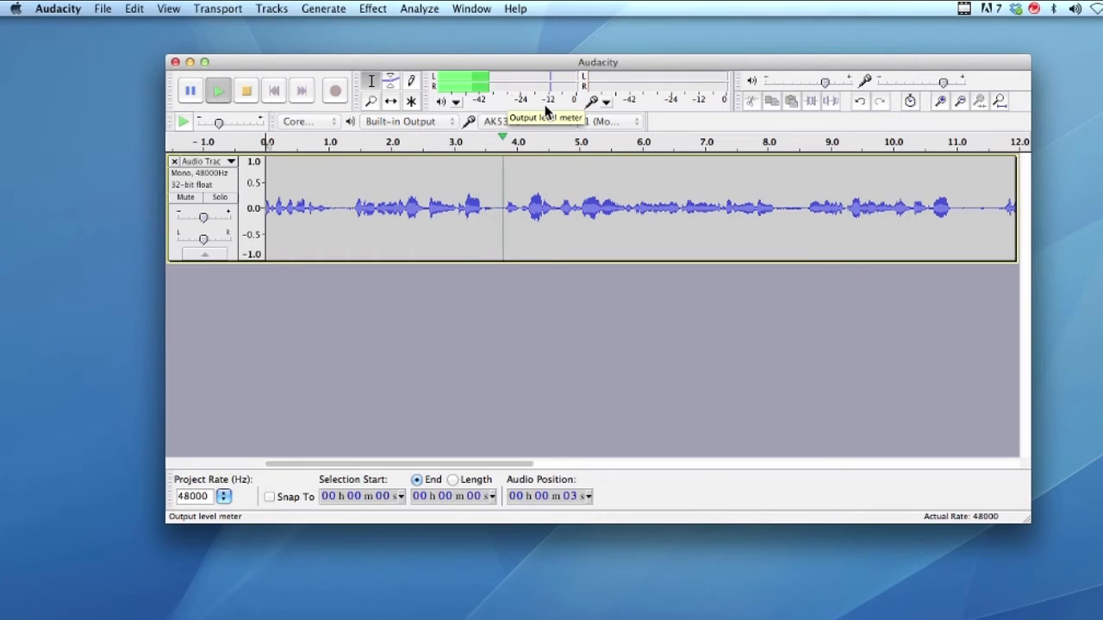
pyautogui.press('space')
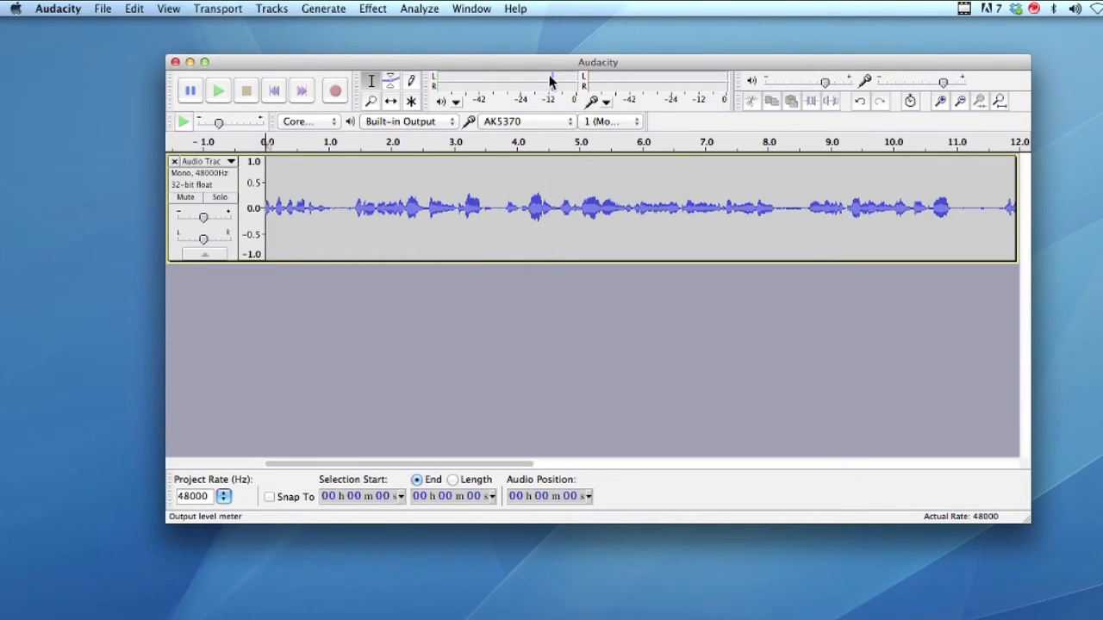
pyautogui.press('space')
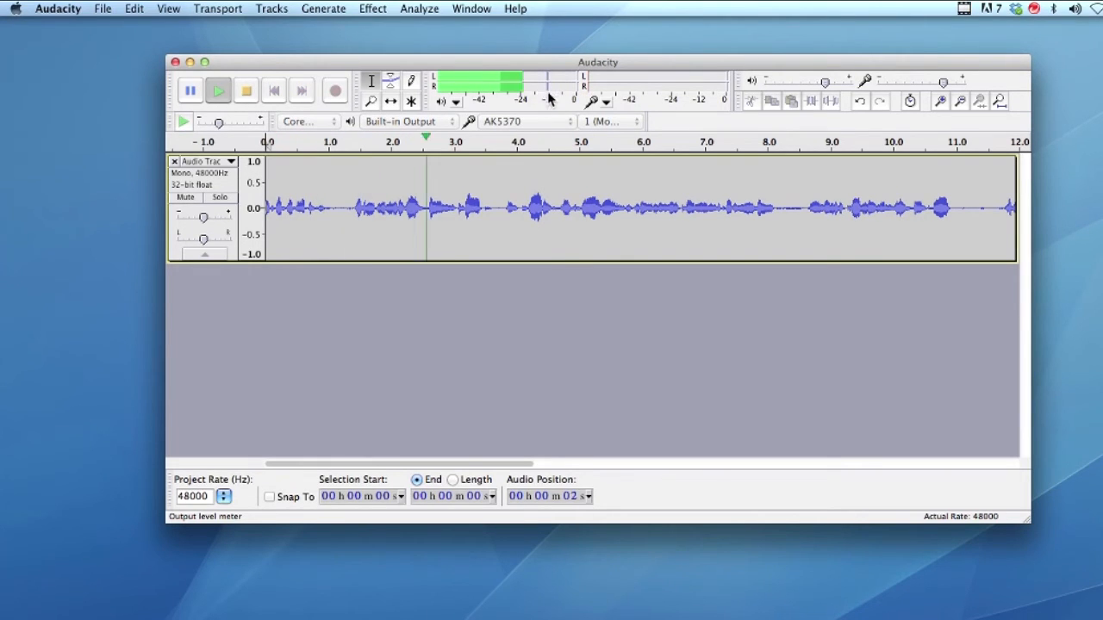
pyautogui.press('space')
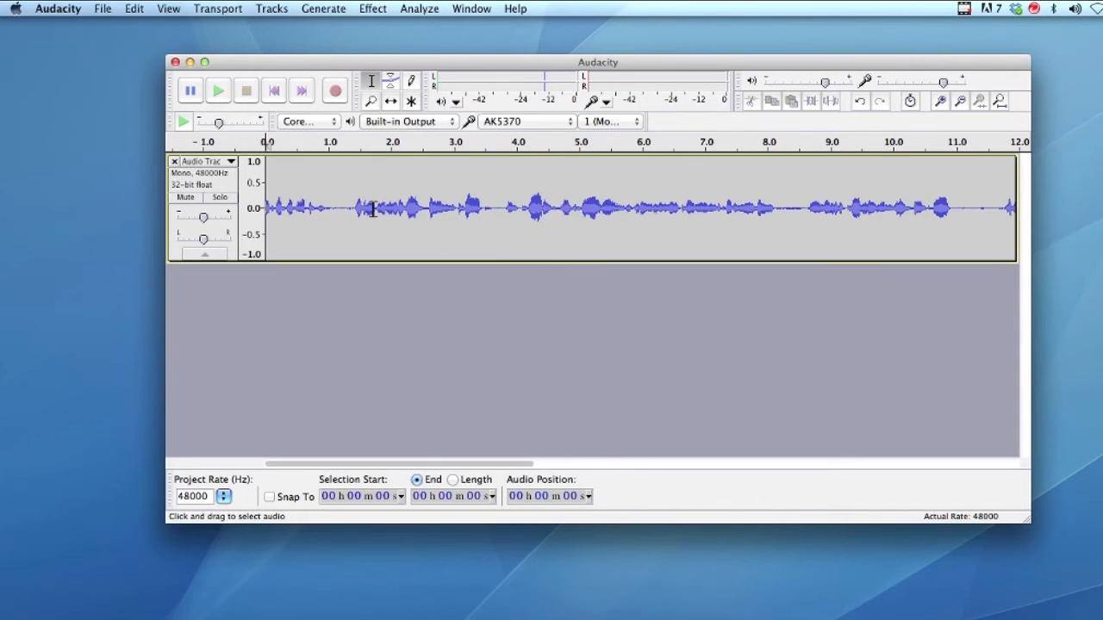
# Export the audio, naming the file Book Signing VO
pyautogui.moveTo(297, 61); pyautogui.dragTo(328, 65)
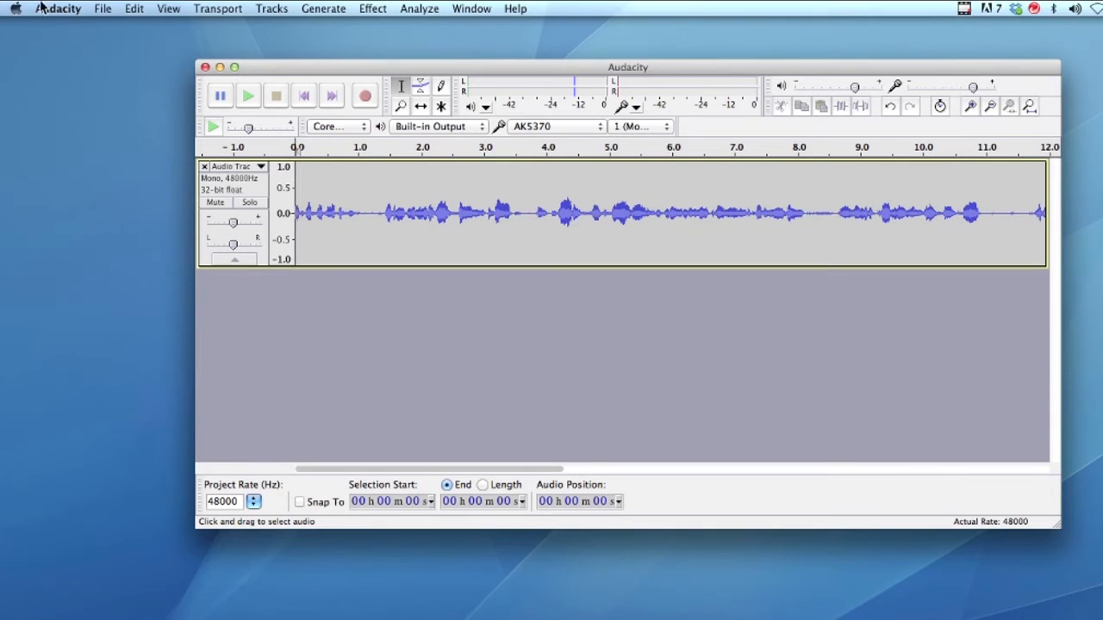
pyautogui.click(105, 12)
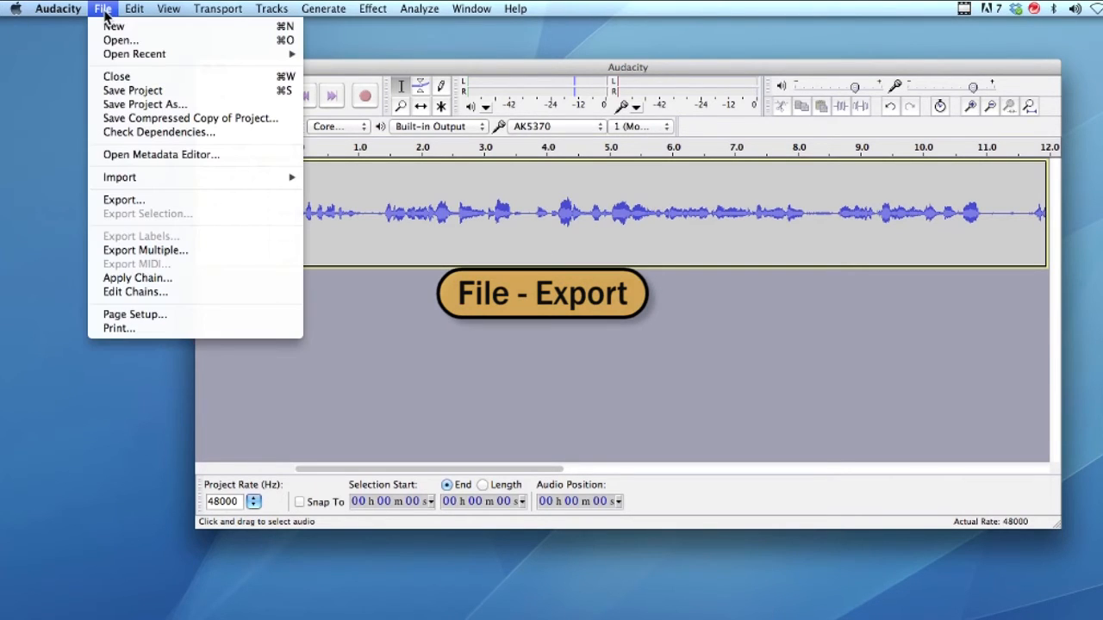
pyautogui.click(119, 200)
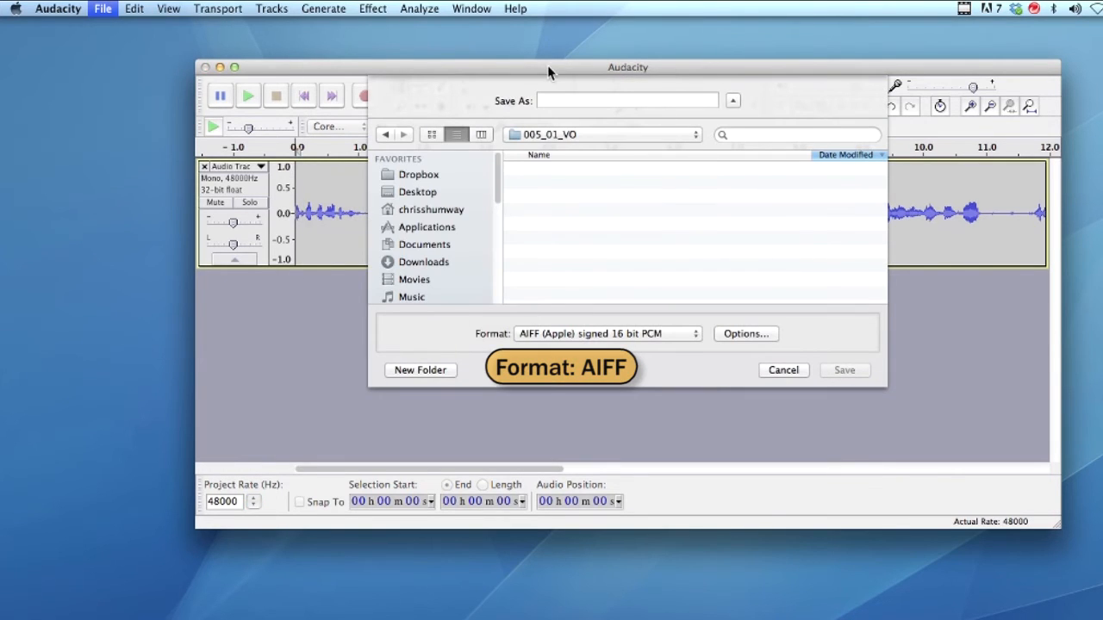
pyautogui.moveTo(547, 64); pyautogui.dragTo(504, 64)
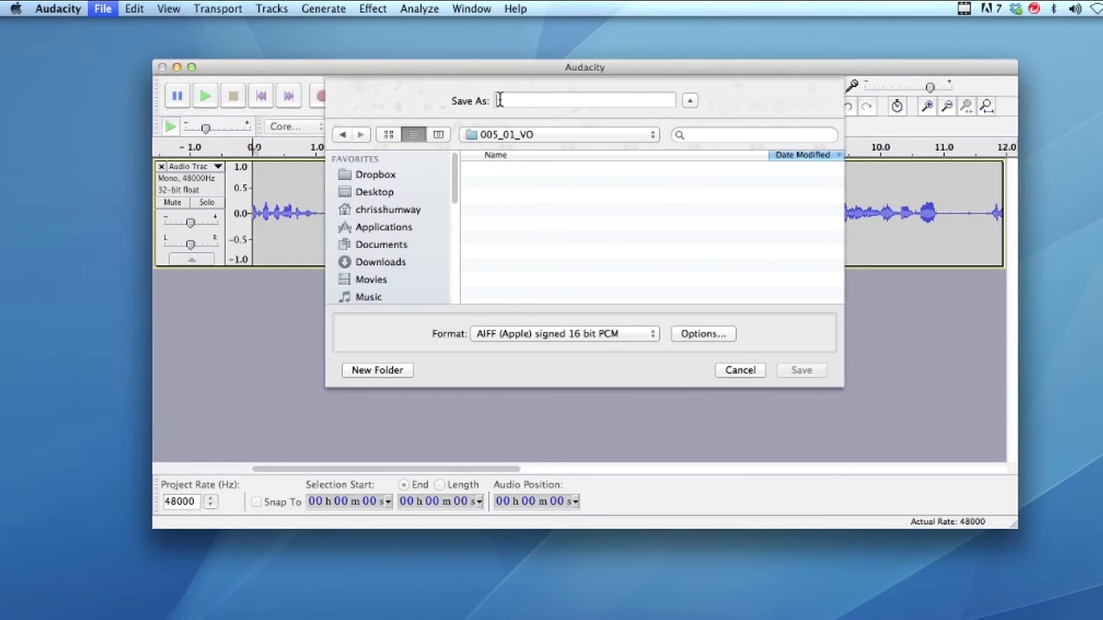
pyautogui.write('Book S')
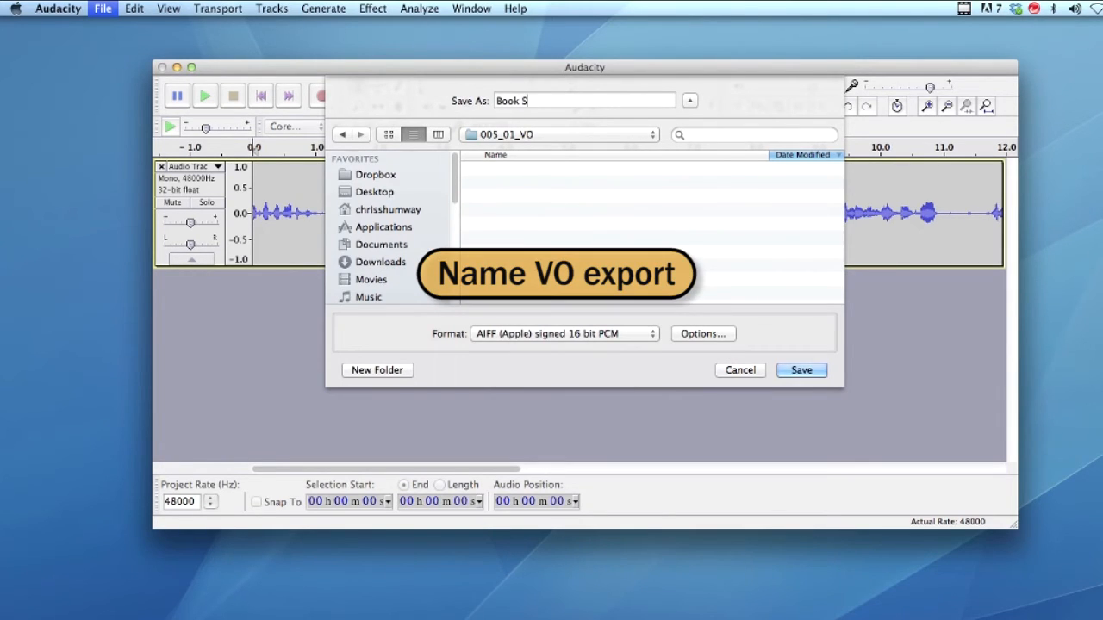
pyautogui.write('igning VO')
# Browse to the PREMIERE_PROJECTS folder on the TELE 5560 drive as the save location
pyautogui.click(646, 137)
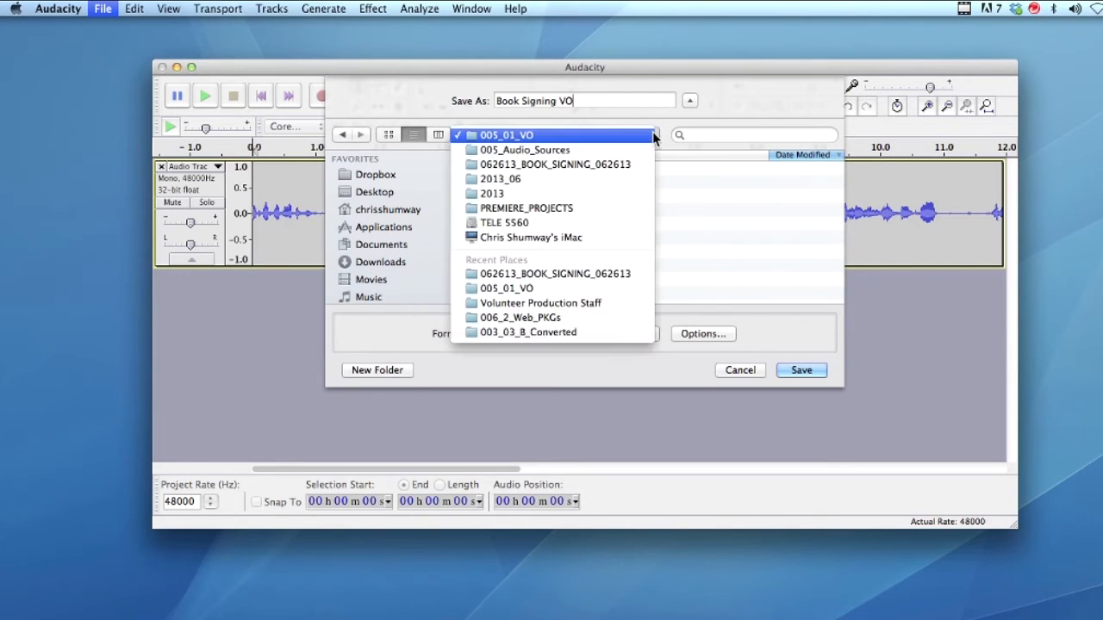
pyautogui.click(471, 209)
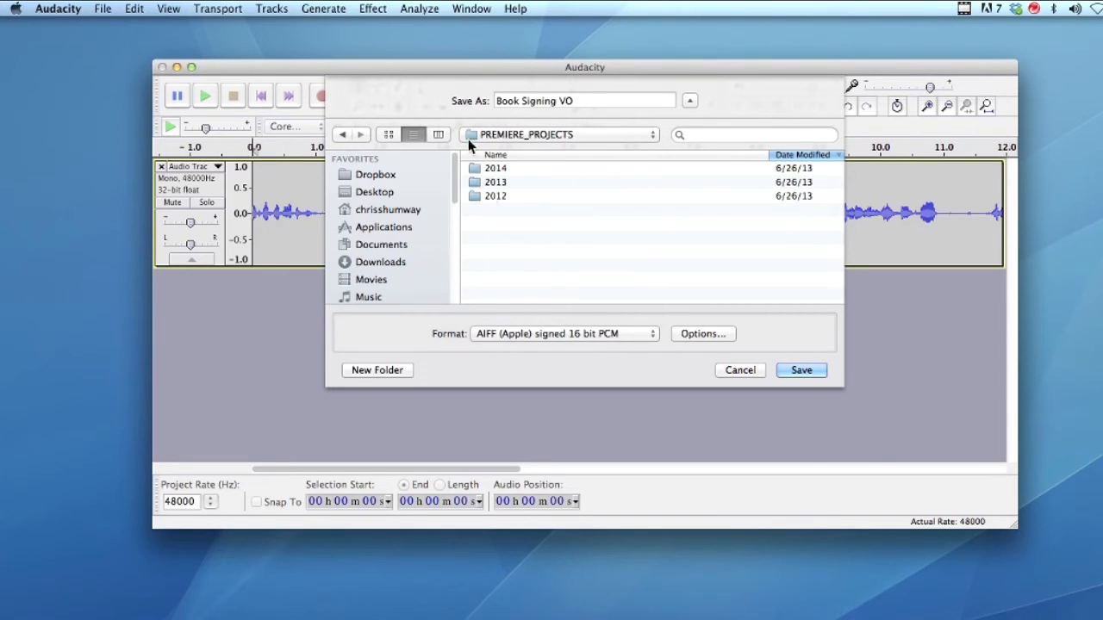
pyautogui.moveTo(455, 198); pyautogui.dragTo(452, 292)
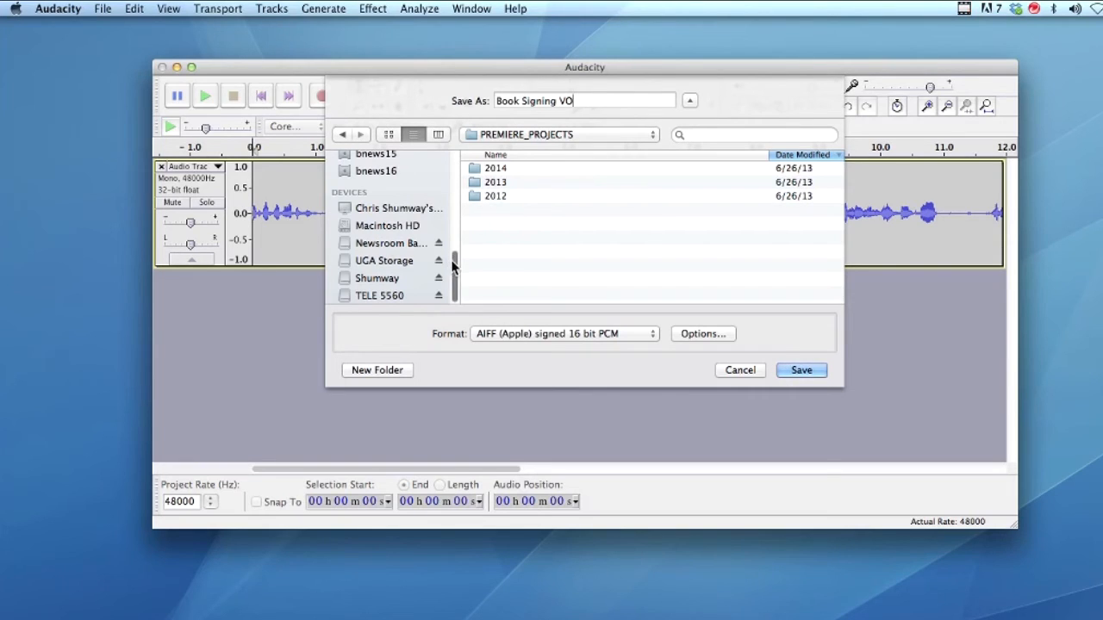
pyautogui.click(379, 295)
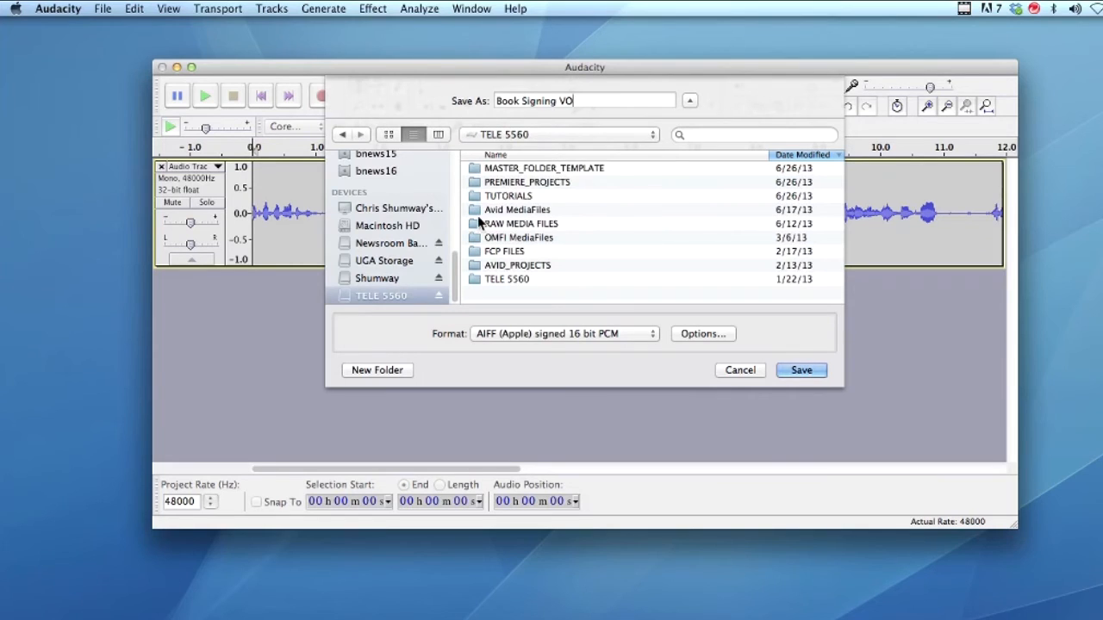
pyautogui.doubleClick(479, 182)
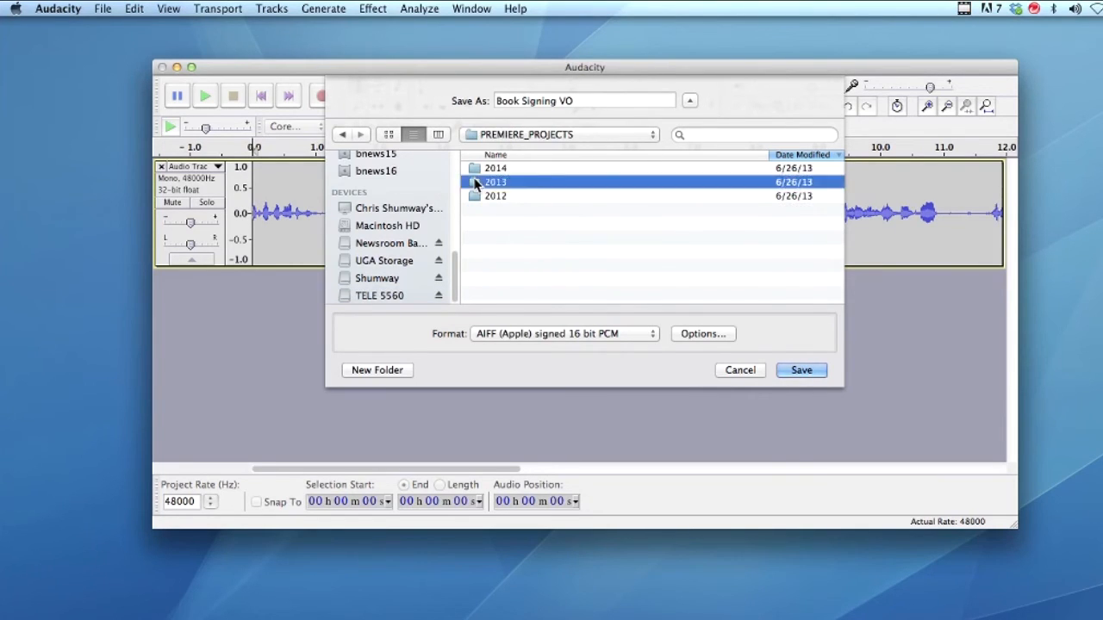
# Open 2013, 2013_06, 062613_BOOK_SIGNING_062613, 005_Audio_Sources and then 005_01_VO as the destination folder
pyautogui.doubleClick(474, 181)
pyautogui.doubleClick(473, 168)
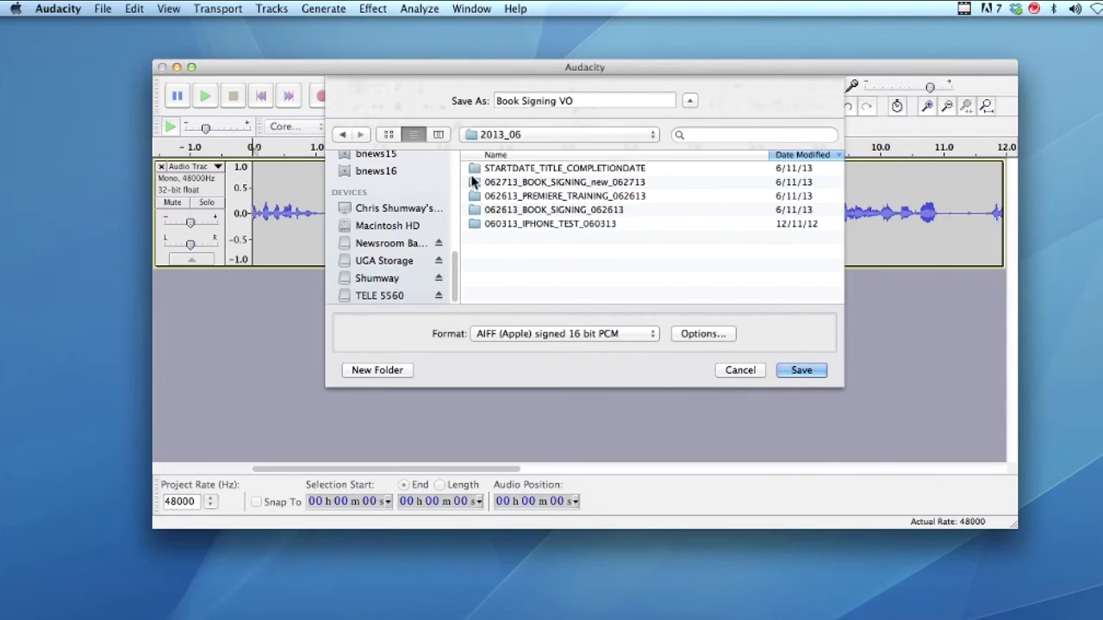
pyautogui.doubleClick(474, 209)
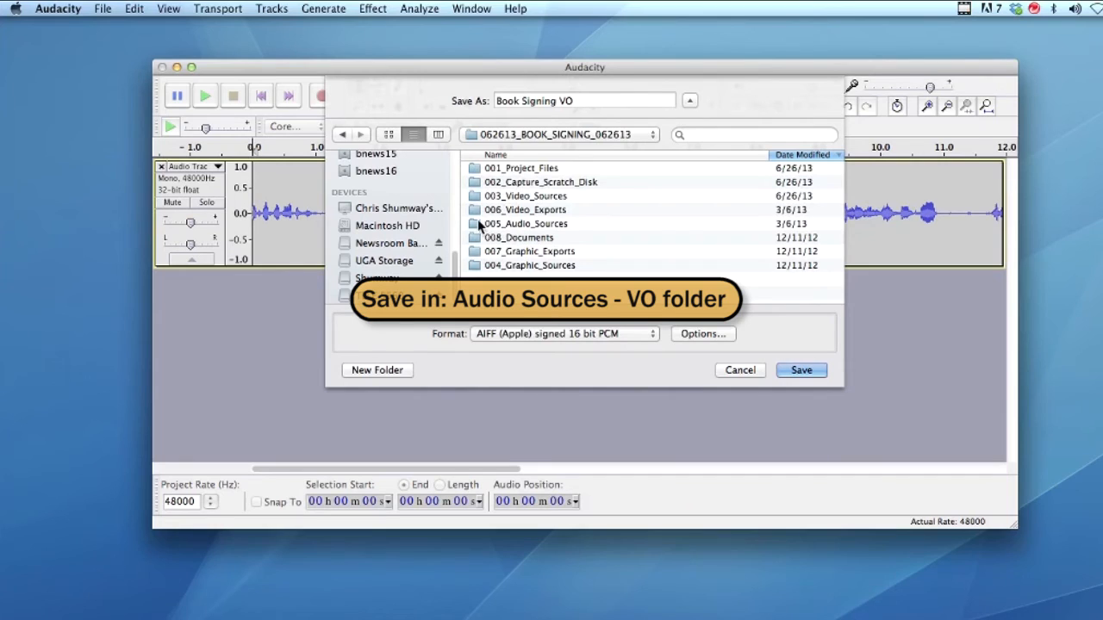
pyautogui.doubleClick(476, 226)
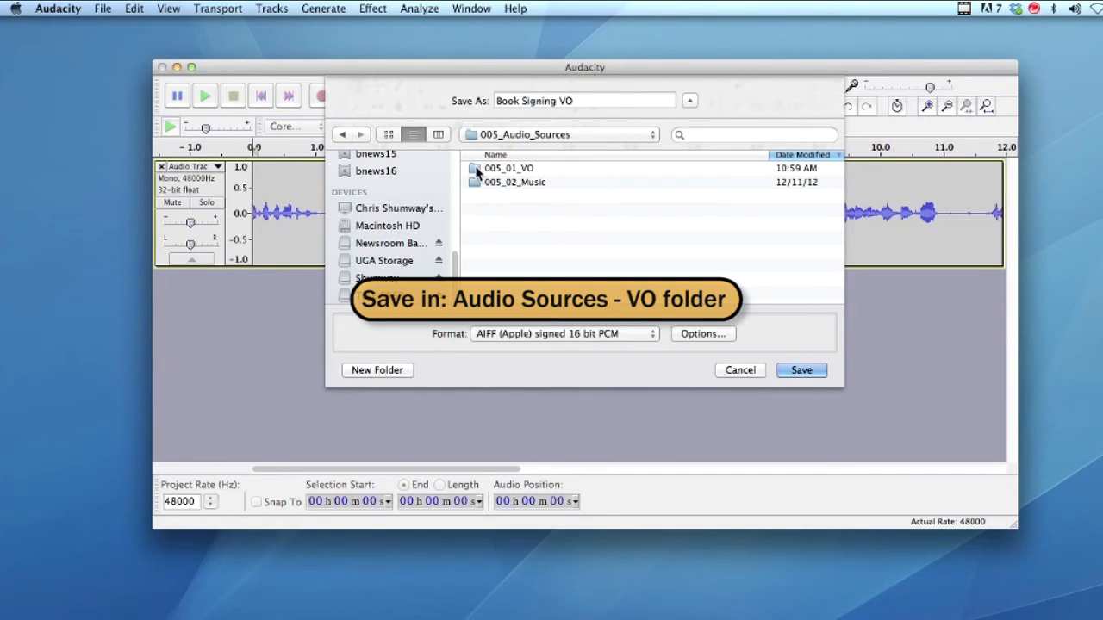
pyautogui.doubleClick(477, 170)
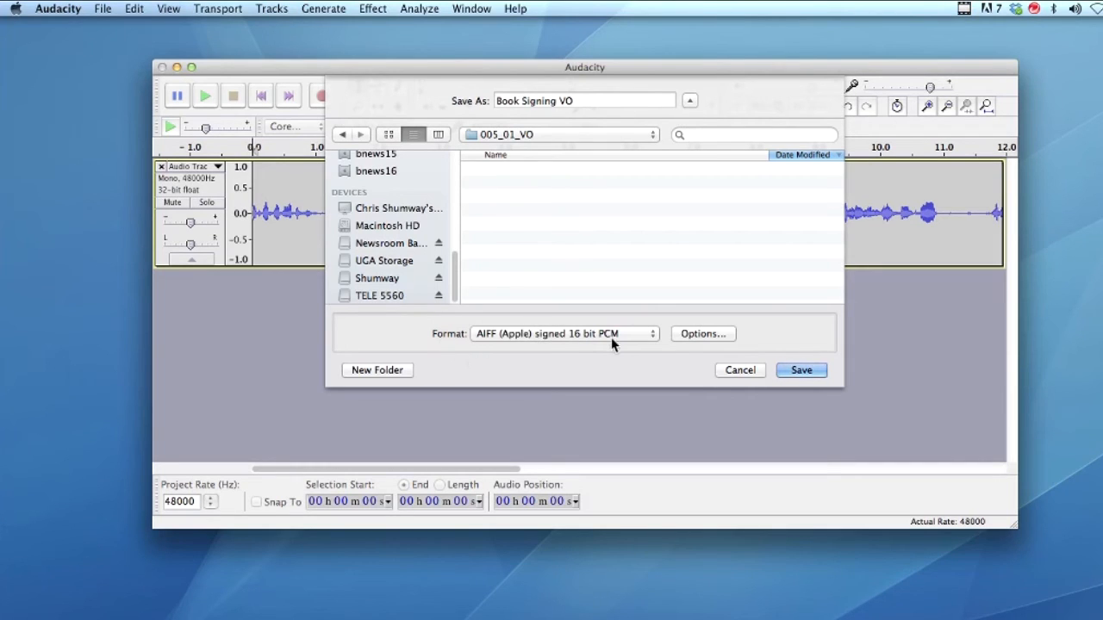
# Keep the format AIFF (Apple) signed 16 bit PCM, save the export and accept the metadata without entries
pyautogui.click(653, 336)
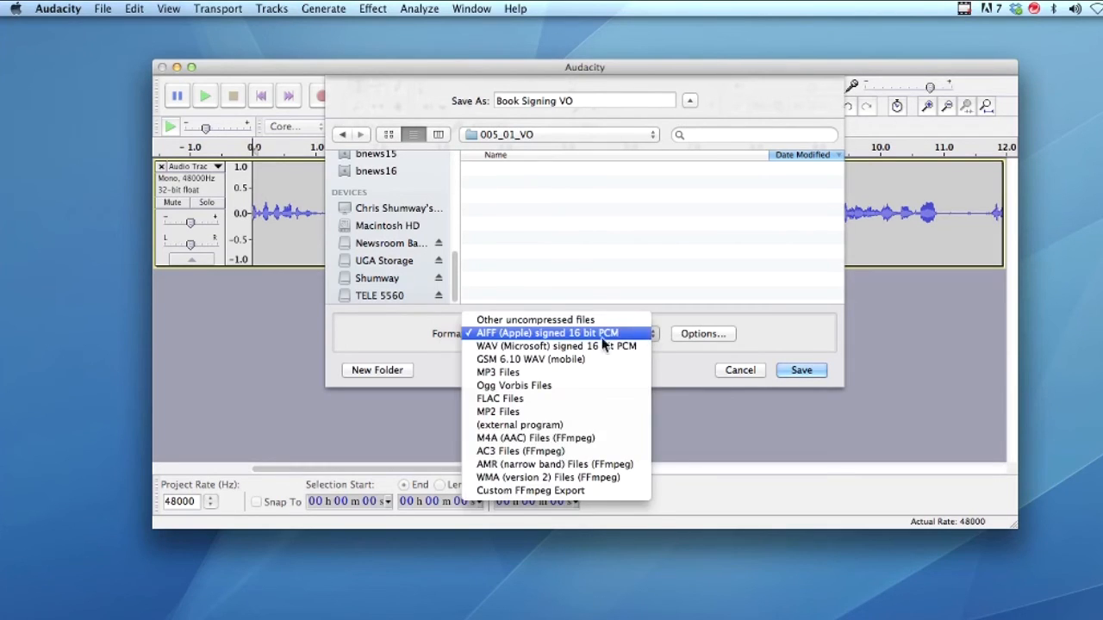
pyautogui.click(484, 336)
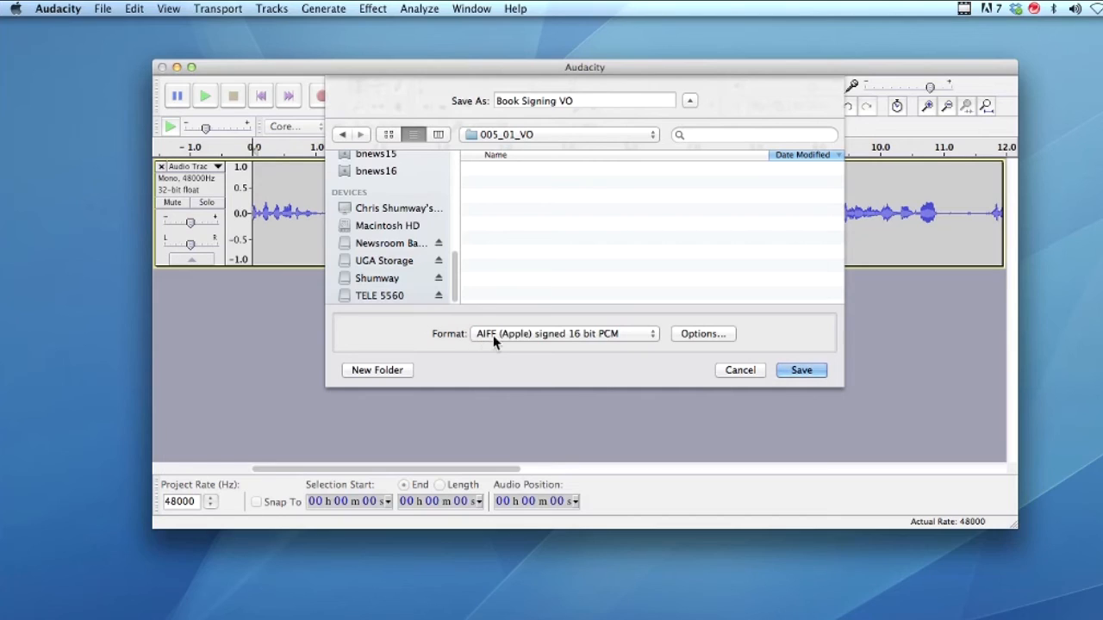
pyautogui.click(800, 370)
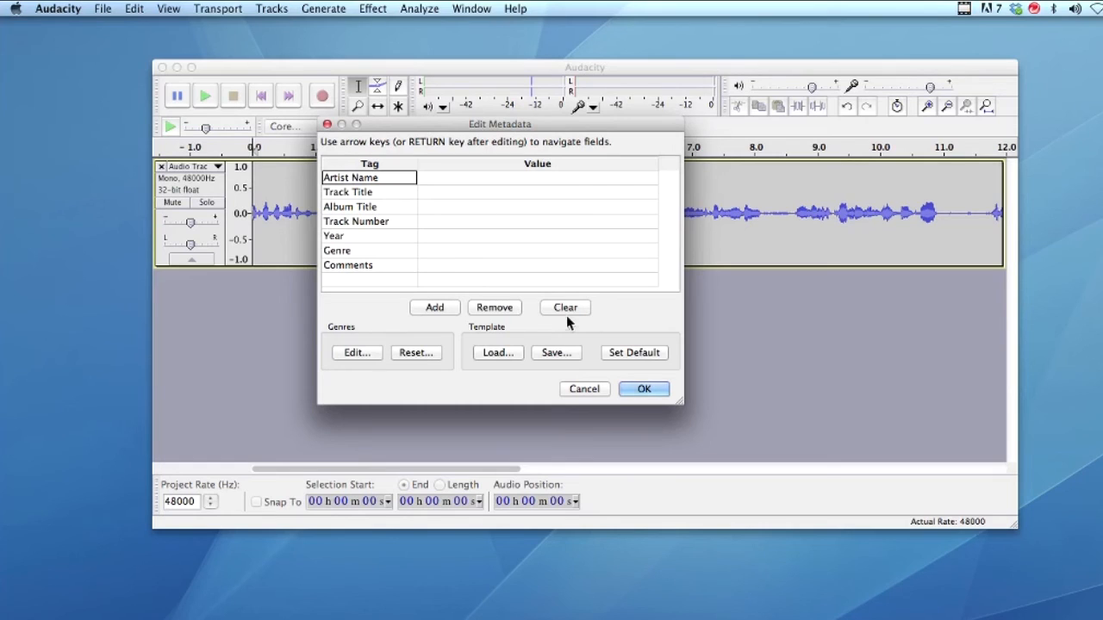
pyautogui.click(635, 387)
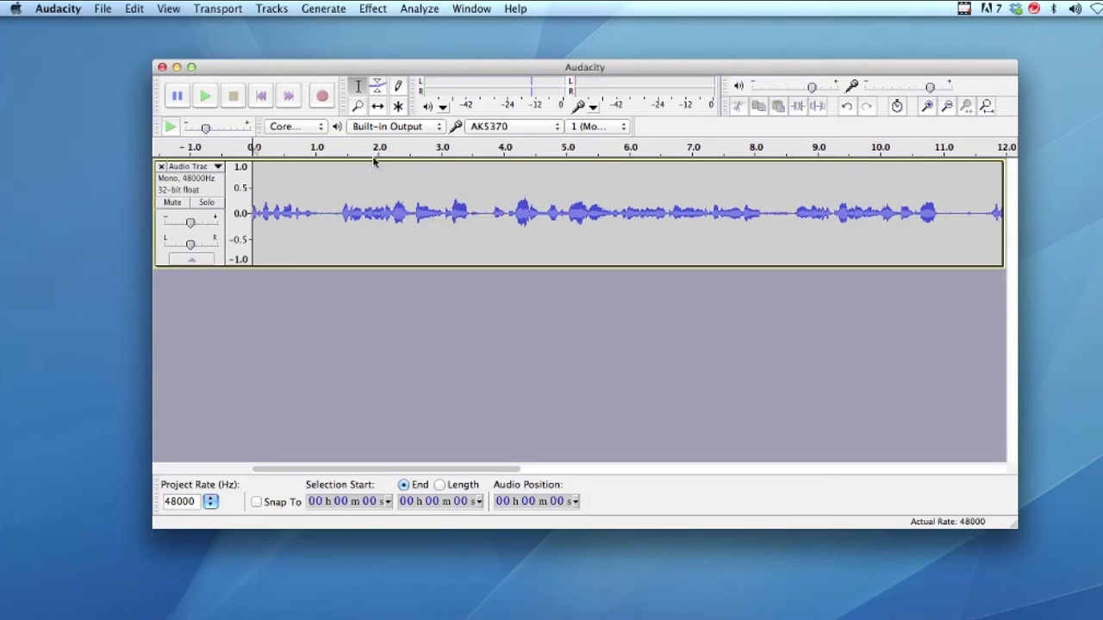
pyautogui.moveTo(237, 68); pyautogui.dragTo(185, 54)
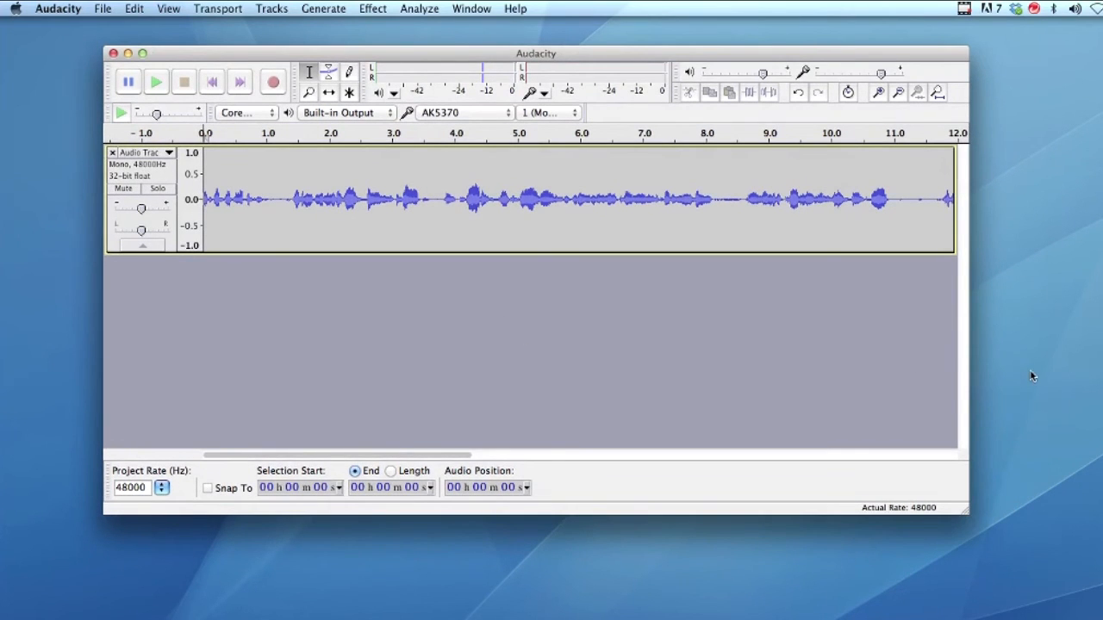
# Save the Audacity project as Book signing in the 005_01_VO folder
pyautogui.moveTo(179, 54); pyautogui.dragTo(153, 50)
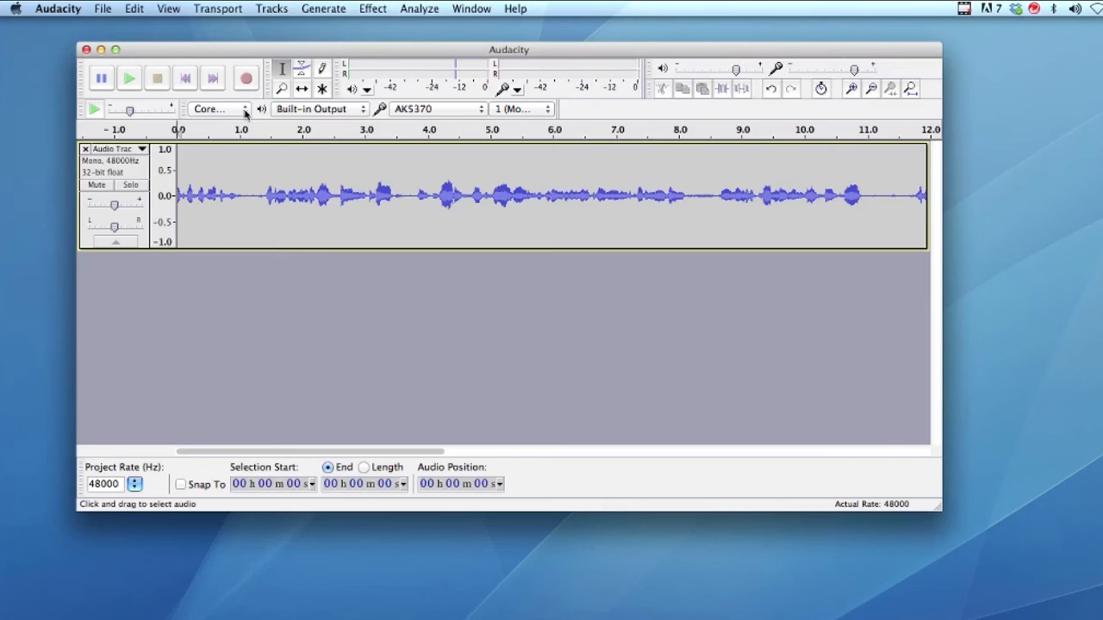
pyautogui.click(103, 10)
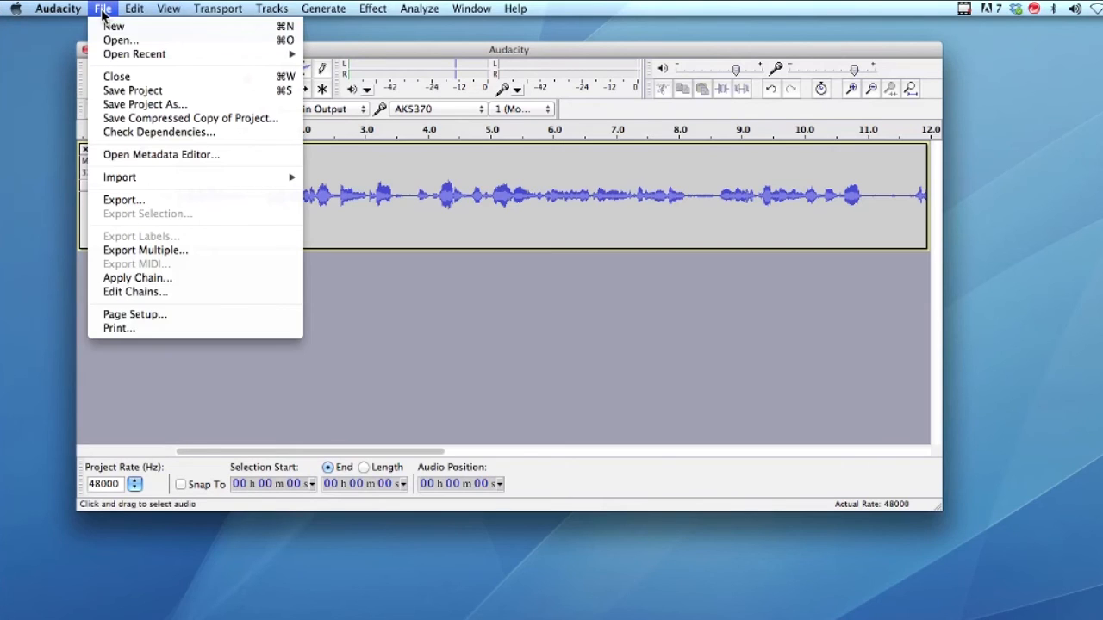
pyautogui.click(125, 91)
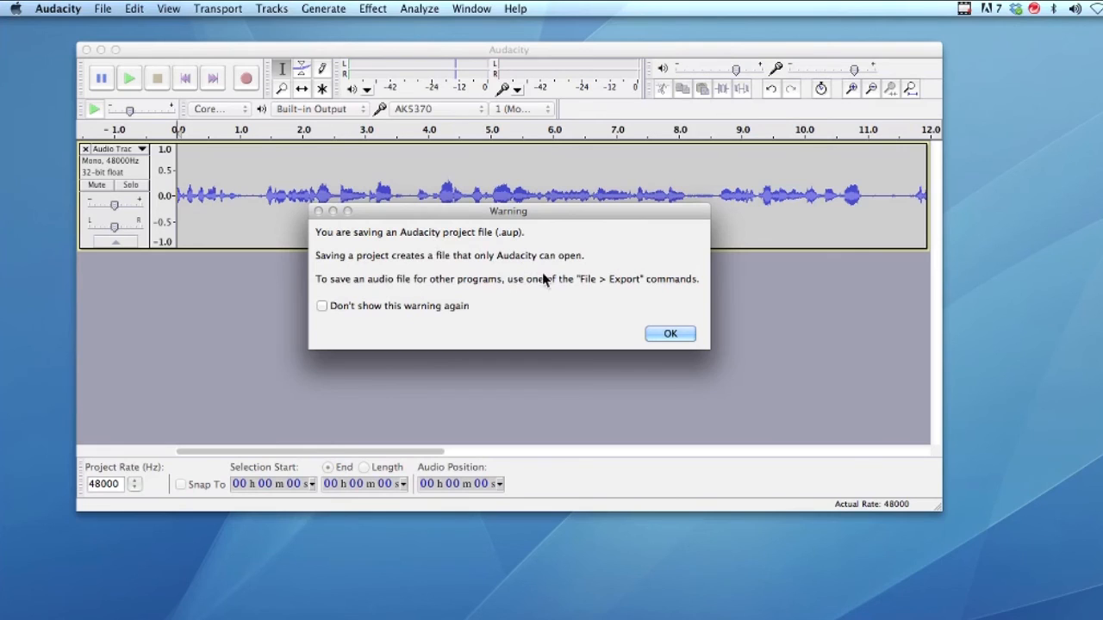
pyautogui.click(663, 333)
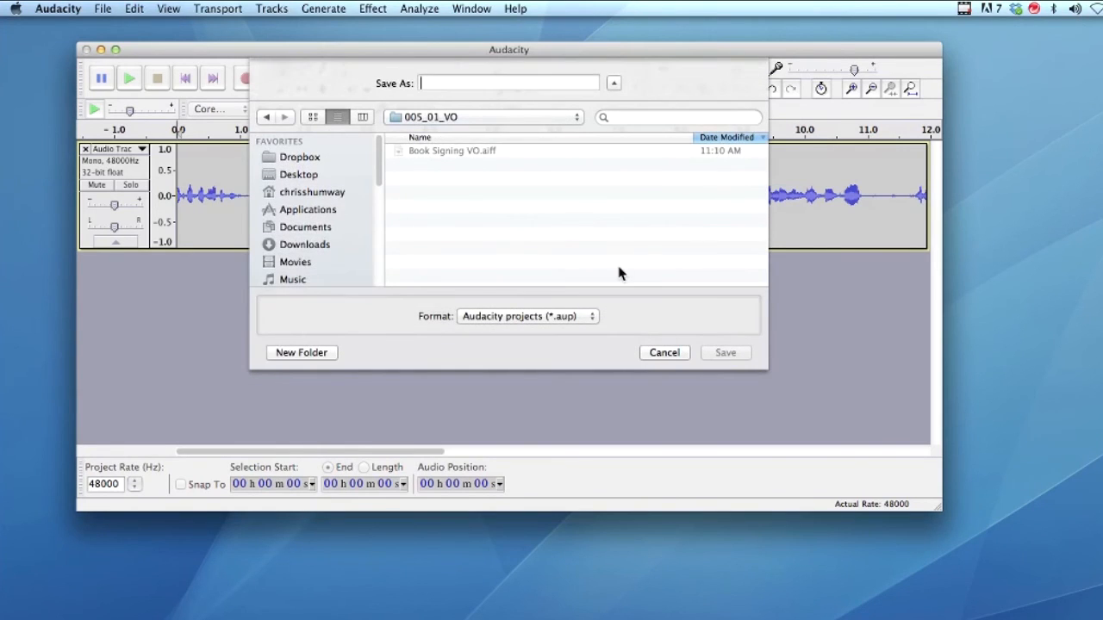
pyautogui.click(395, 118)
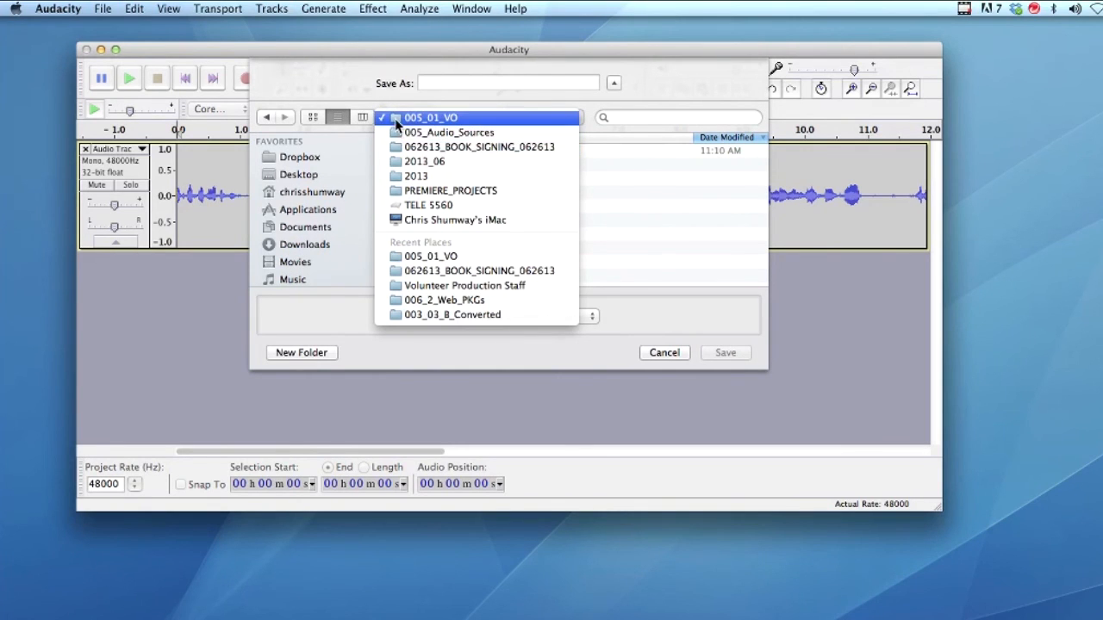
pyautogui.click(396, 118)
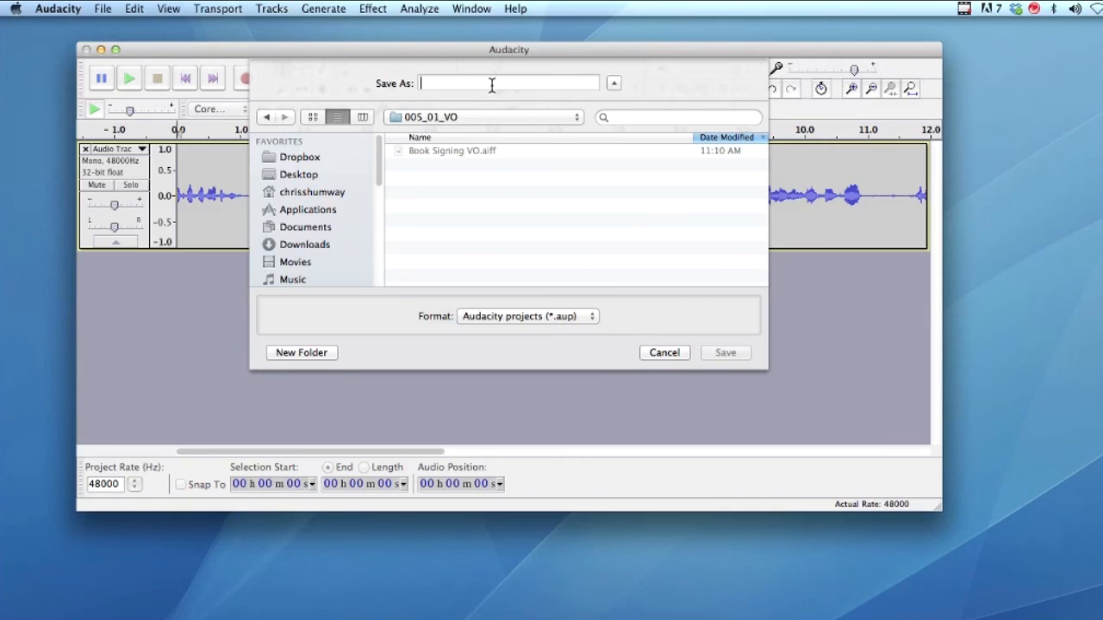
pyautogui.write('Book signing')
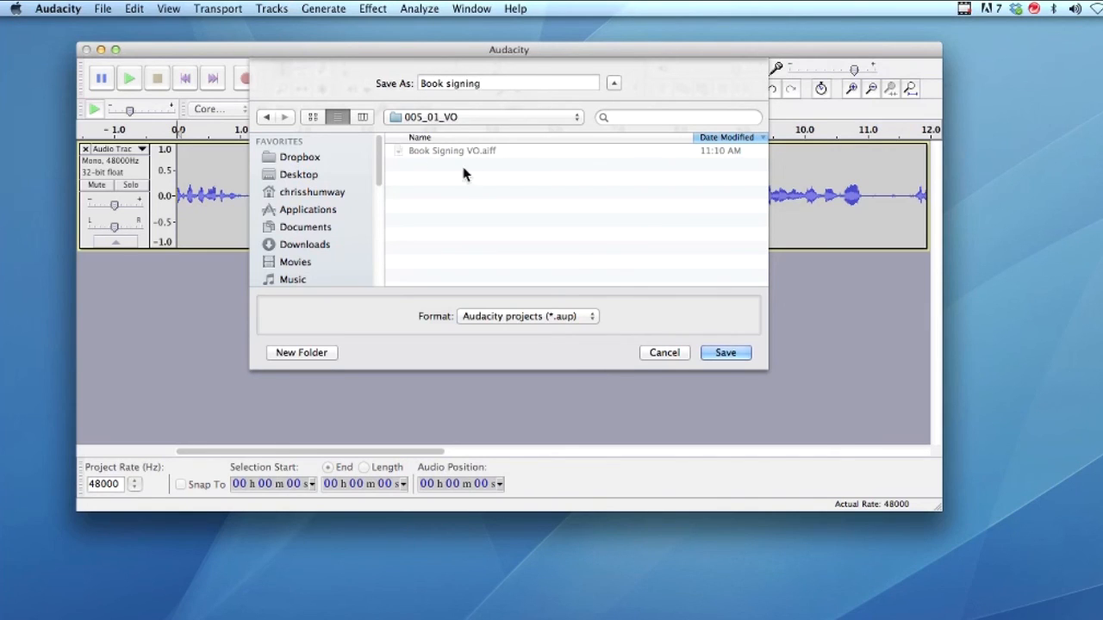
pyautogui.click(717, 351)
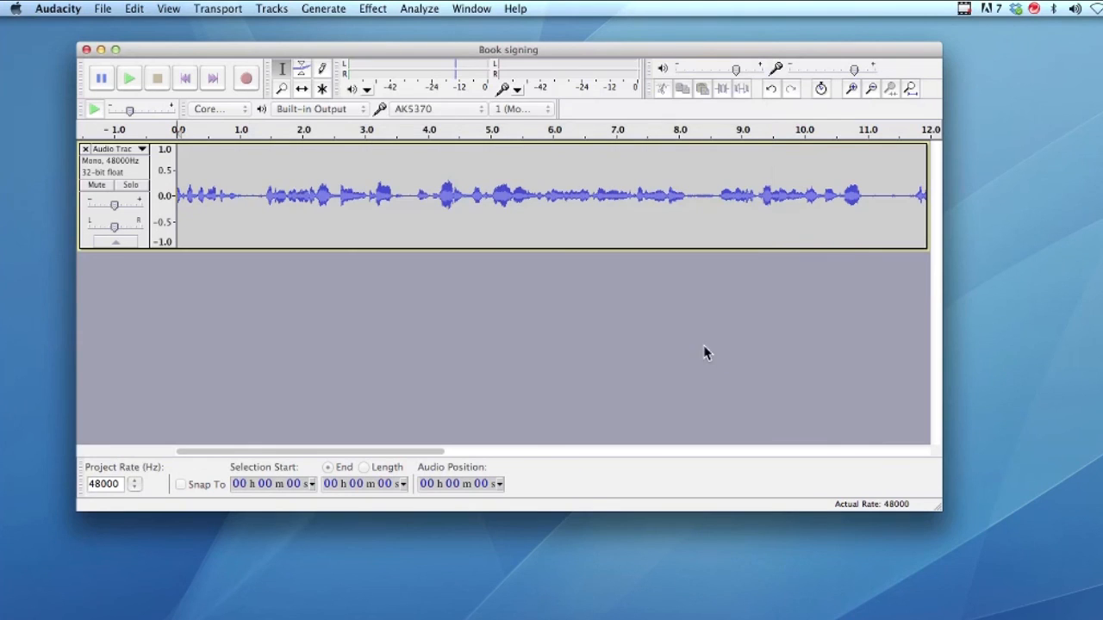
# Quit Audacity and switch to Premiere Pro's VO bin
pyautogui.click(58, 8)
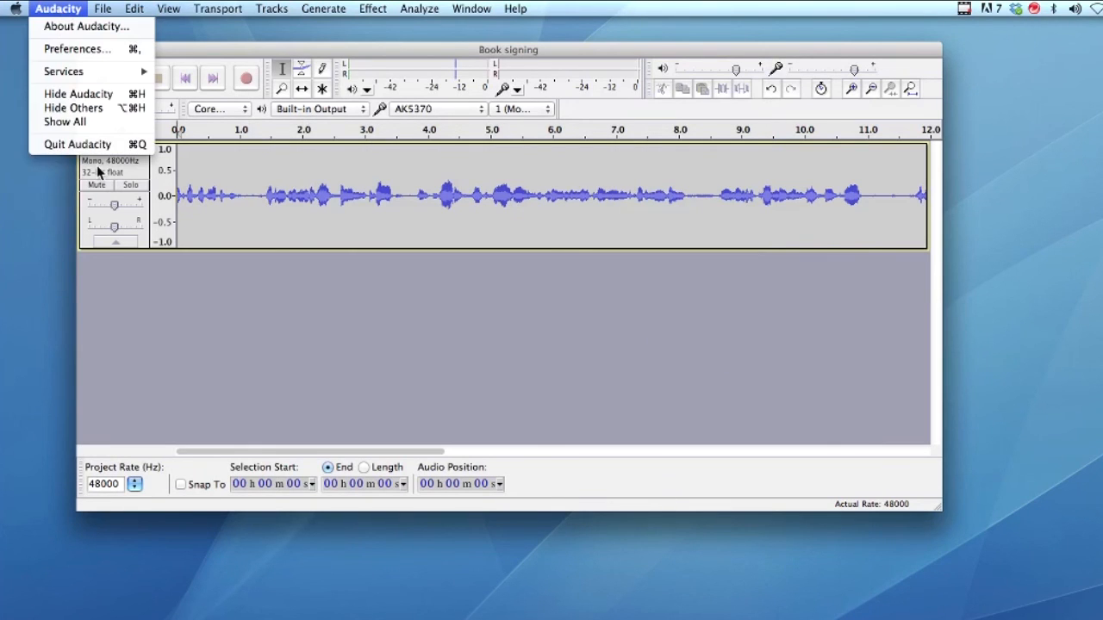
pyautogui.click(74, 143)
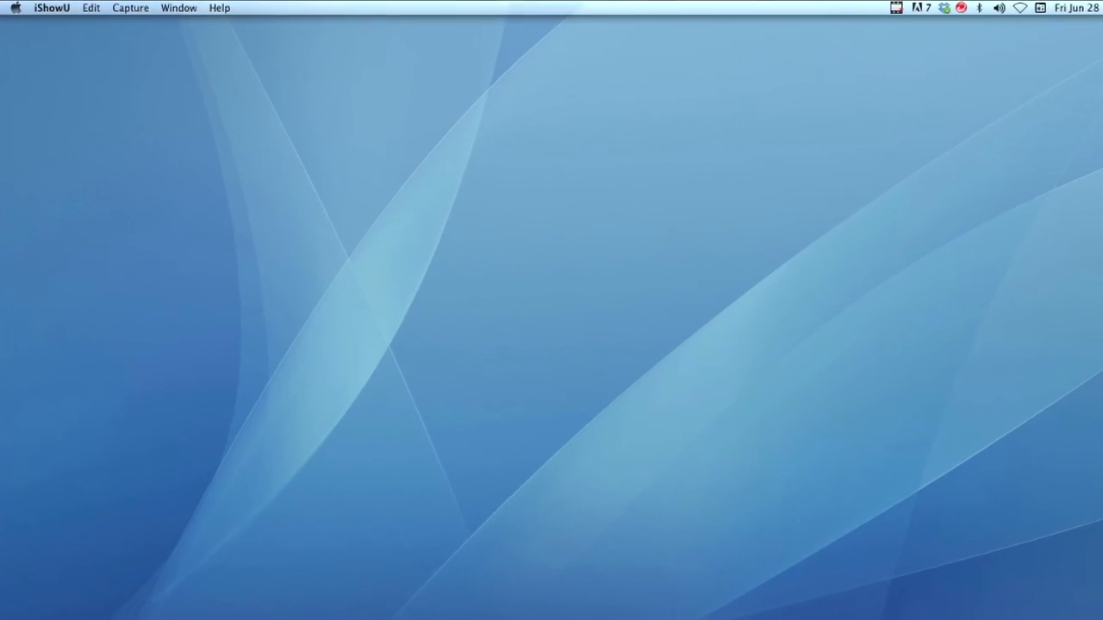
pyautogui.rightClick(35, 45)
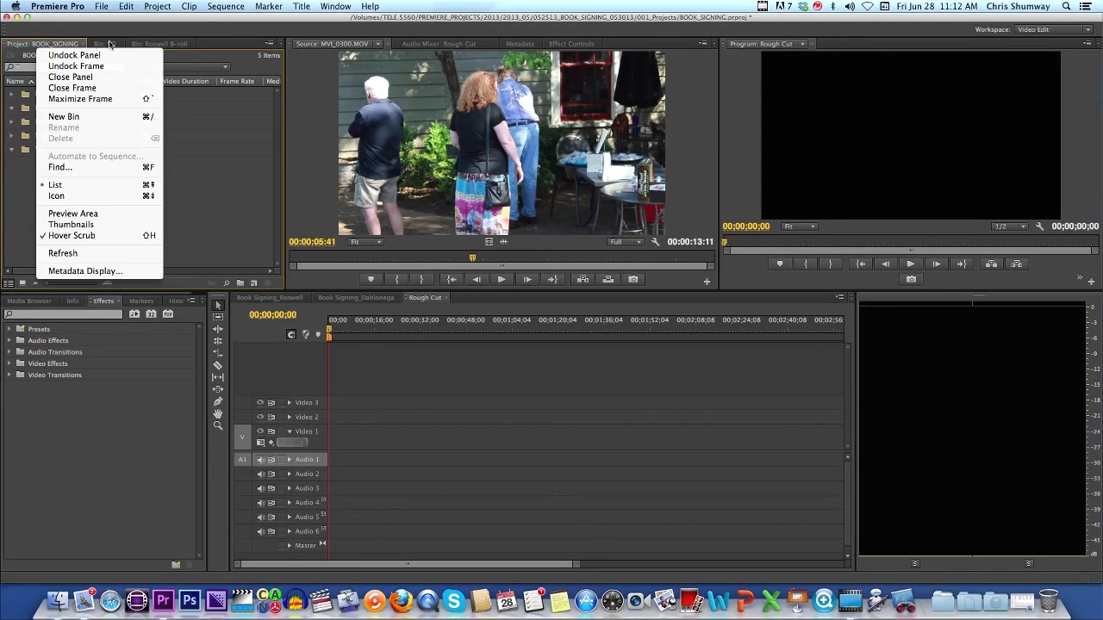
pyautogui.rightClick(111, 44)
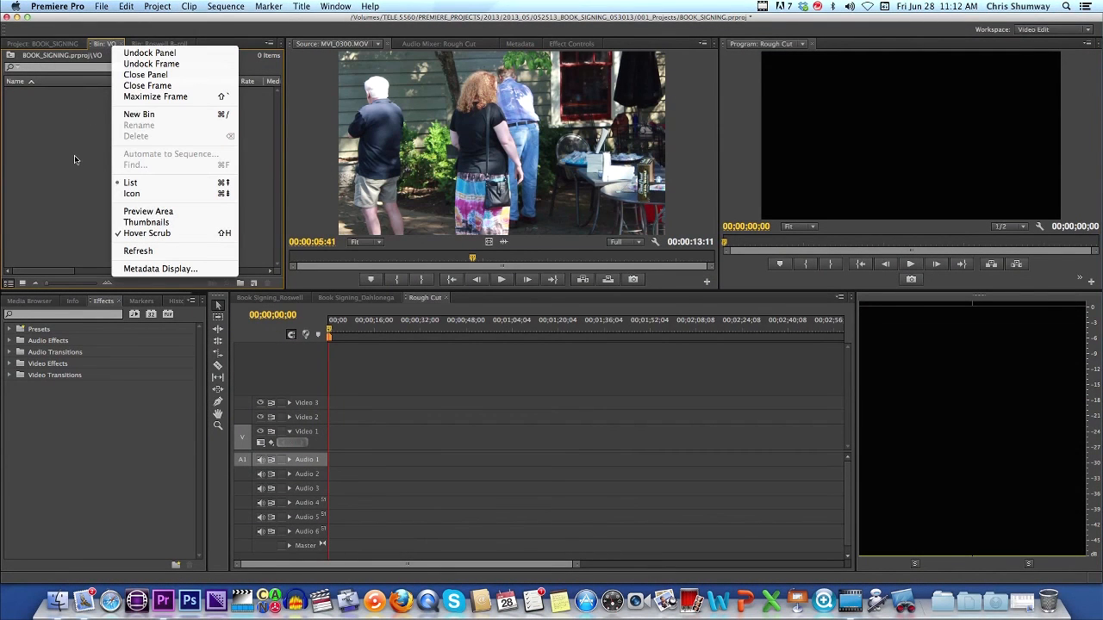
pyautogui.click(74, 155)
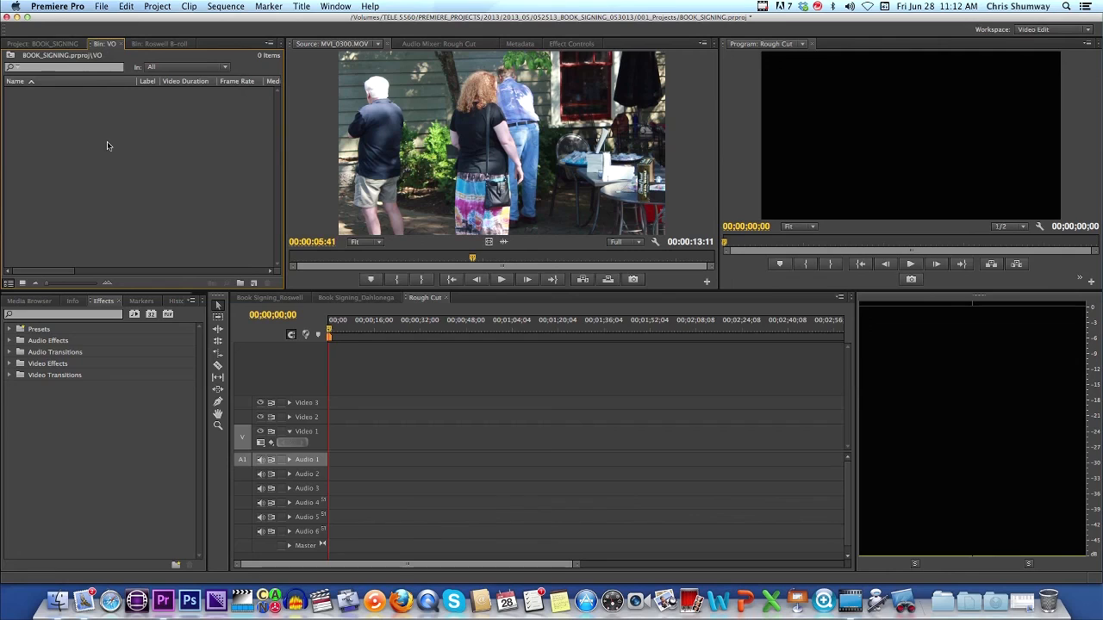
# Open the Import dialog for the VO bin and browse to the 005_01_VO folder inside 005_Audio_Sources
pyautogui.click(28, 301)
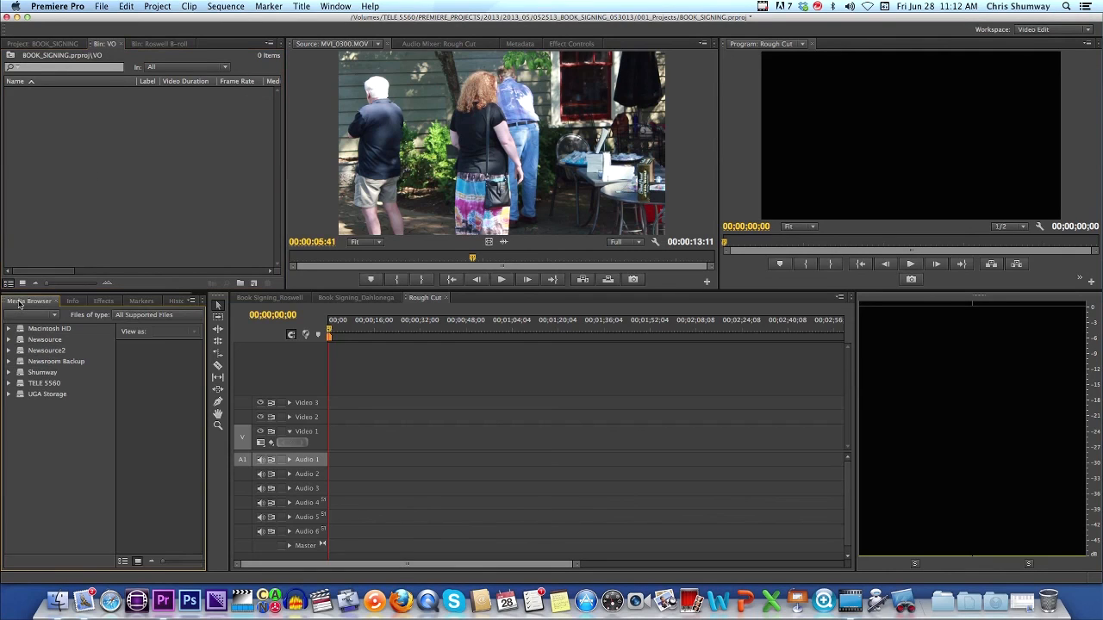
pyautogui.click(9, 383)
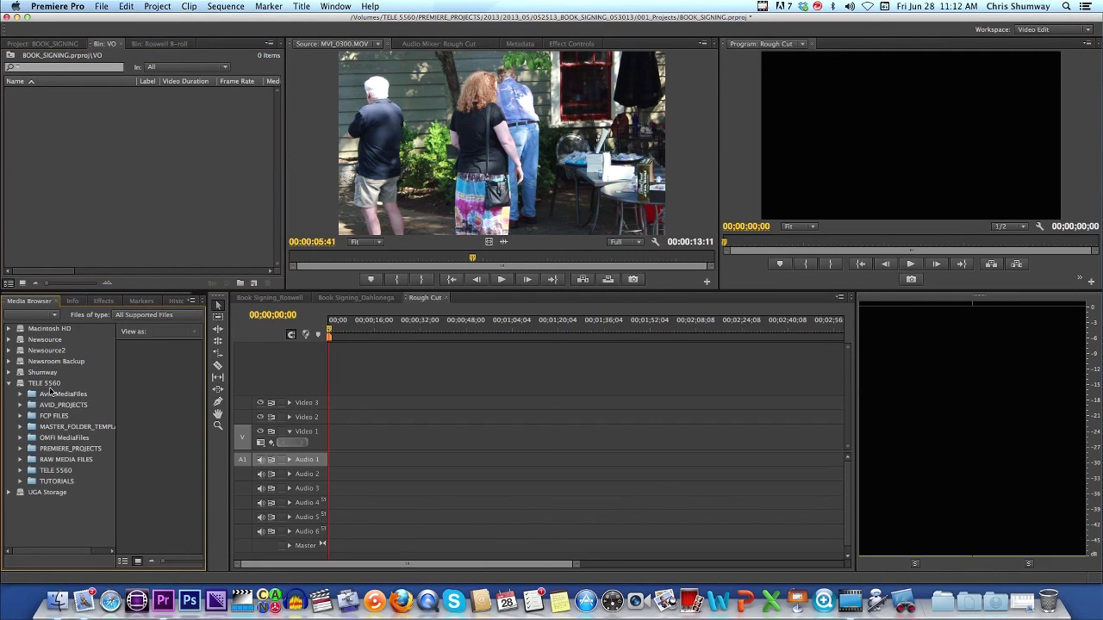
pyautogui.rightClick(110, 140)
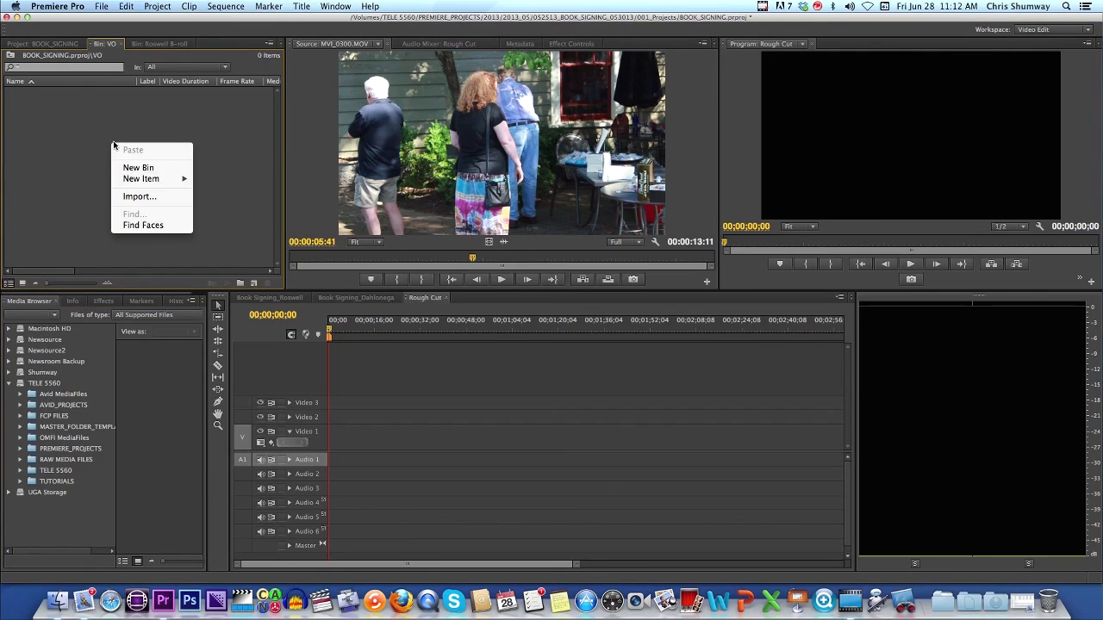
pyautogui.click(142, 197)
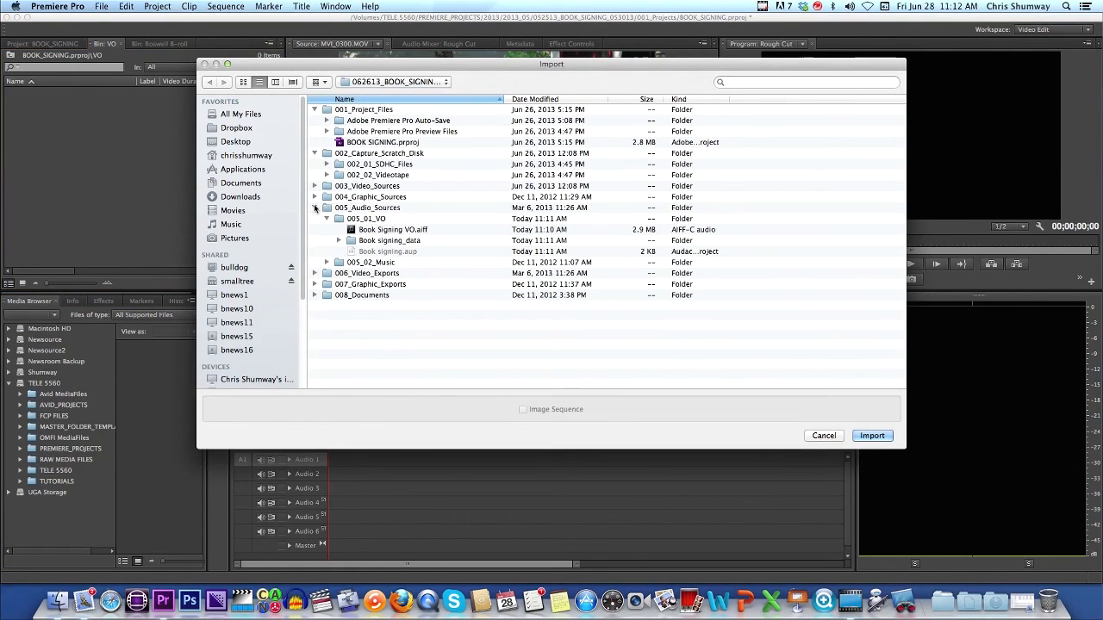
pyautogui.click(315, 207)
pyautogui.click(315, 109)
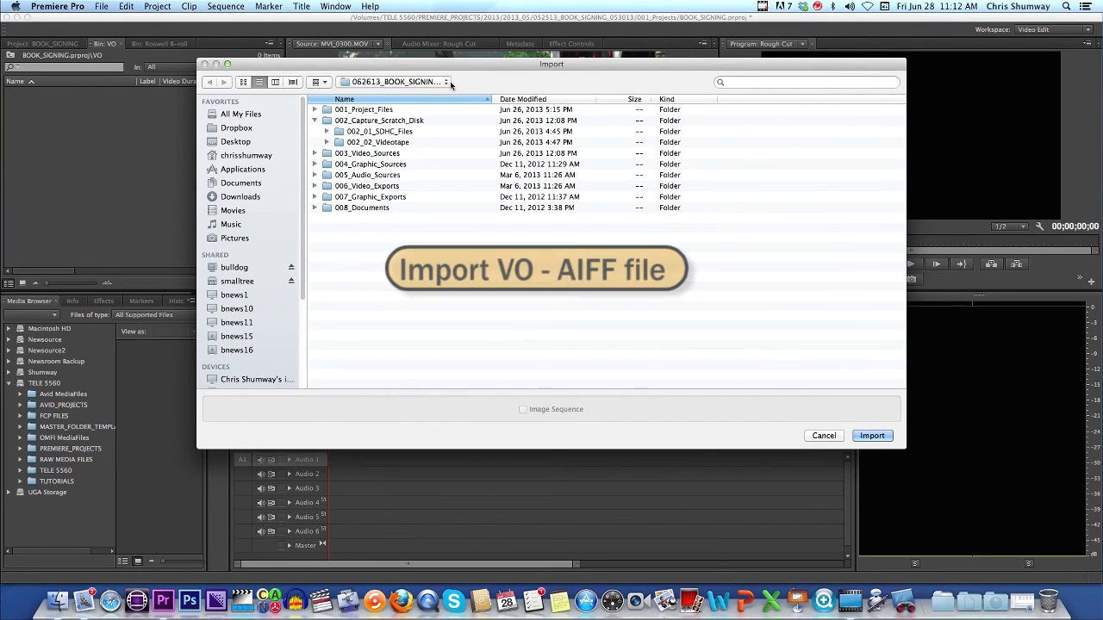
pyautogui.click(446, 82)
pyautogui.click(345, 97)
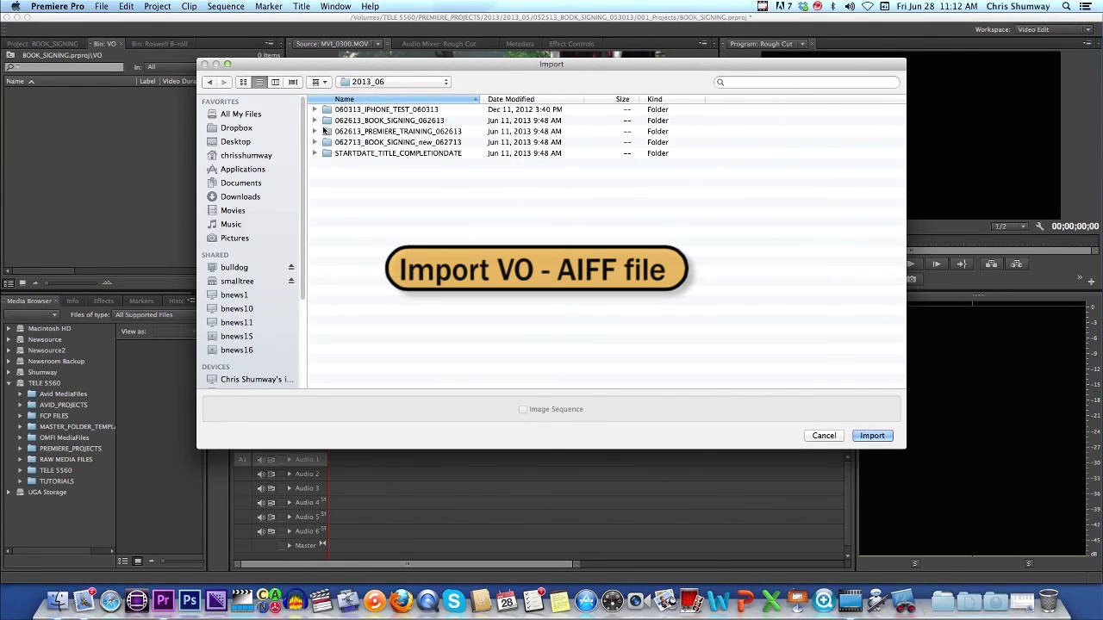
pyautogui.doubleClick(326, 122)
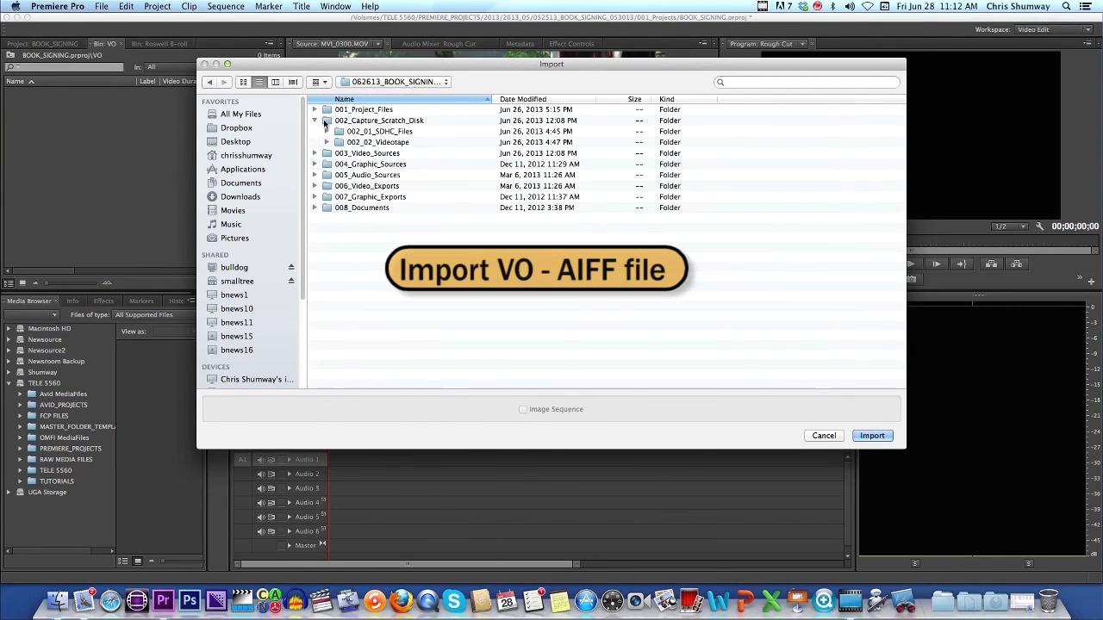
pyautogui.doubleClick(336, 175)
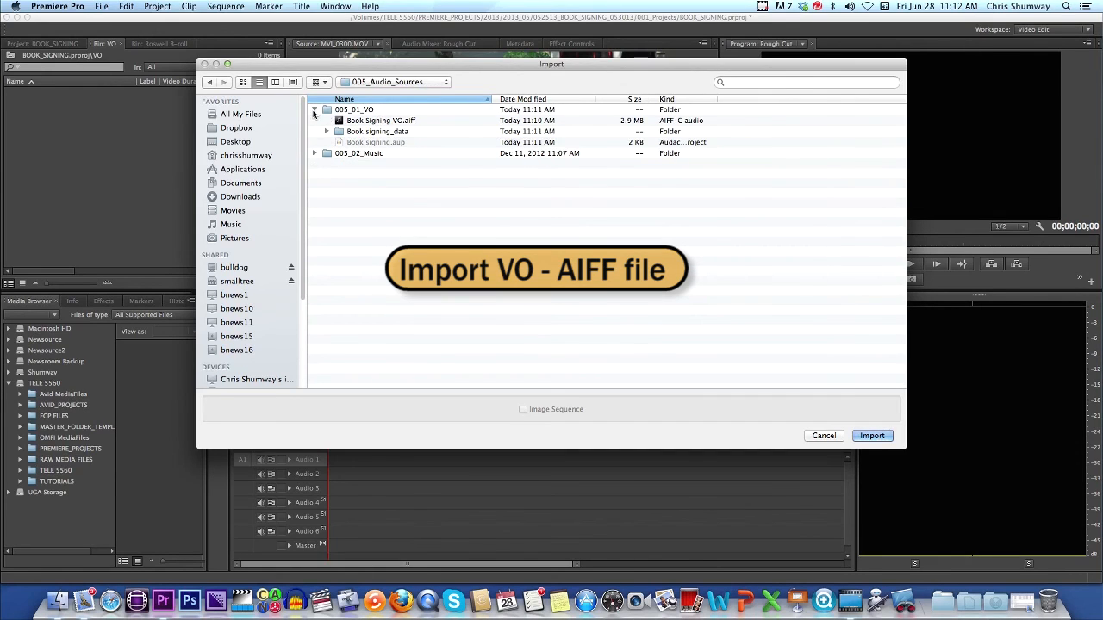
pyautogui.click(314, 111)
pyautogui.click(314, 111)
pyautogui.moveTo(319, 64); pyautogui.dragTo(328, 100)
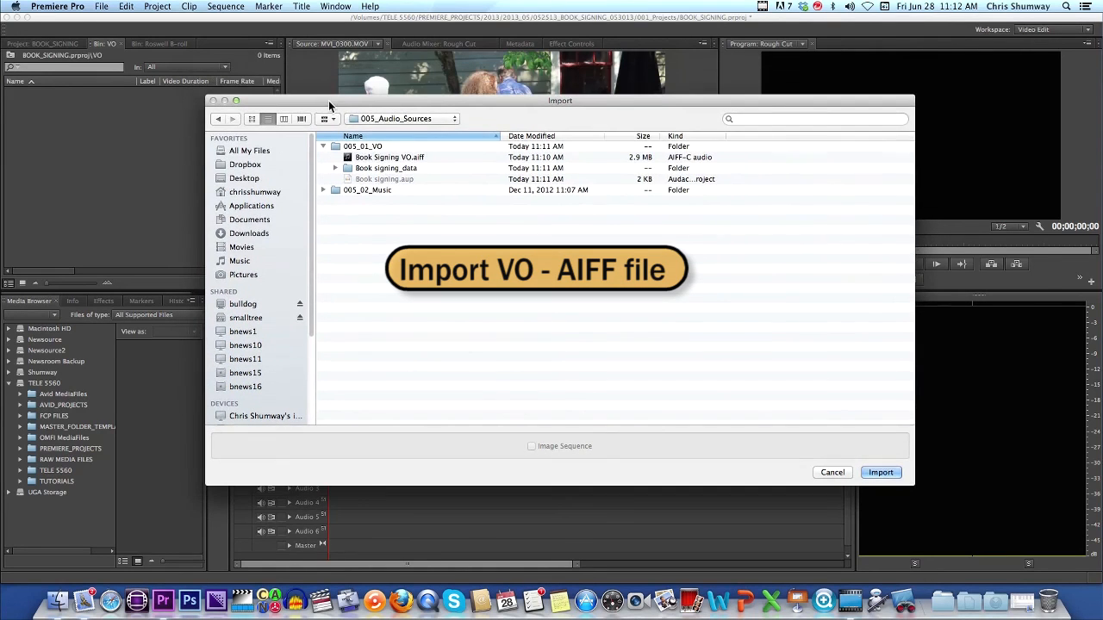
# Import Book Signing VO.aiff into the VO bin
pyautogui.click(347, 159)
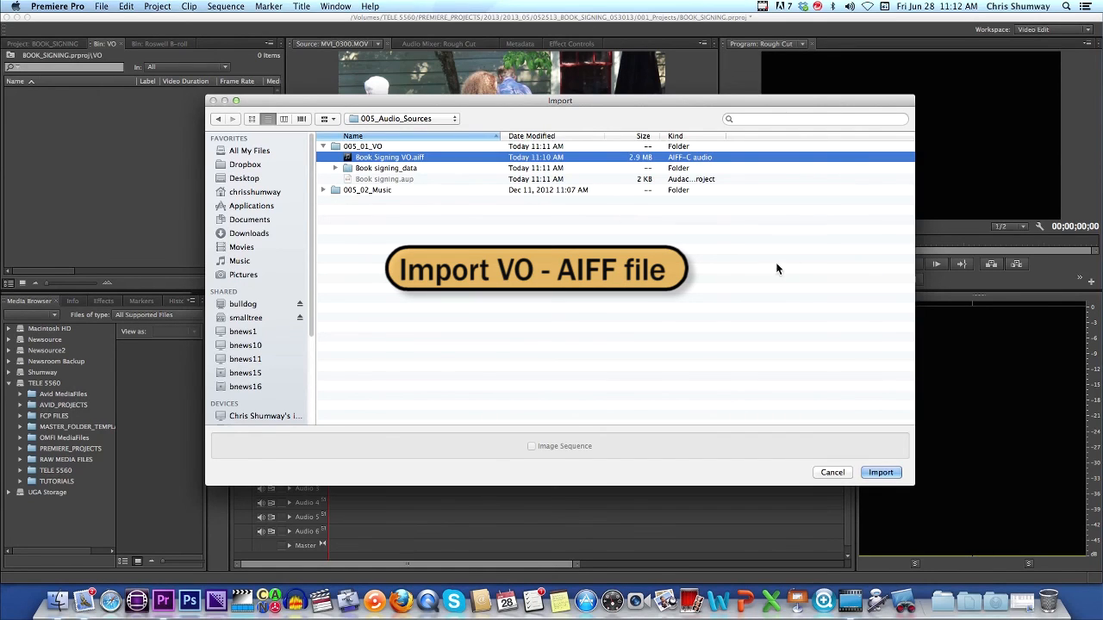
pyautogui.click(896, 476)
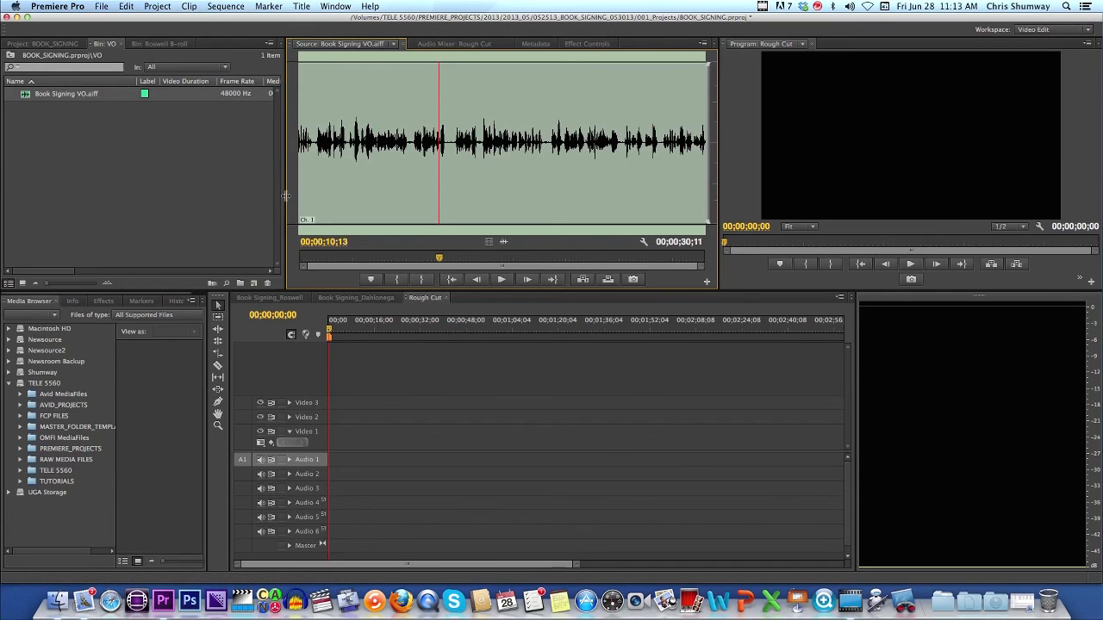
pyautogui.click(91, 156)
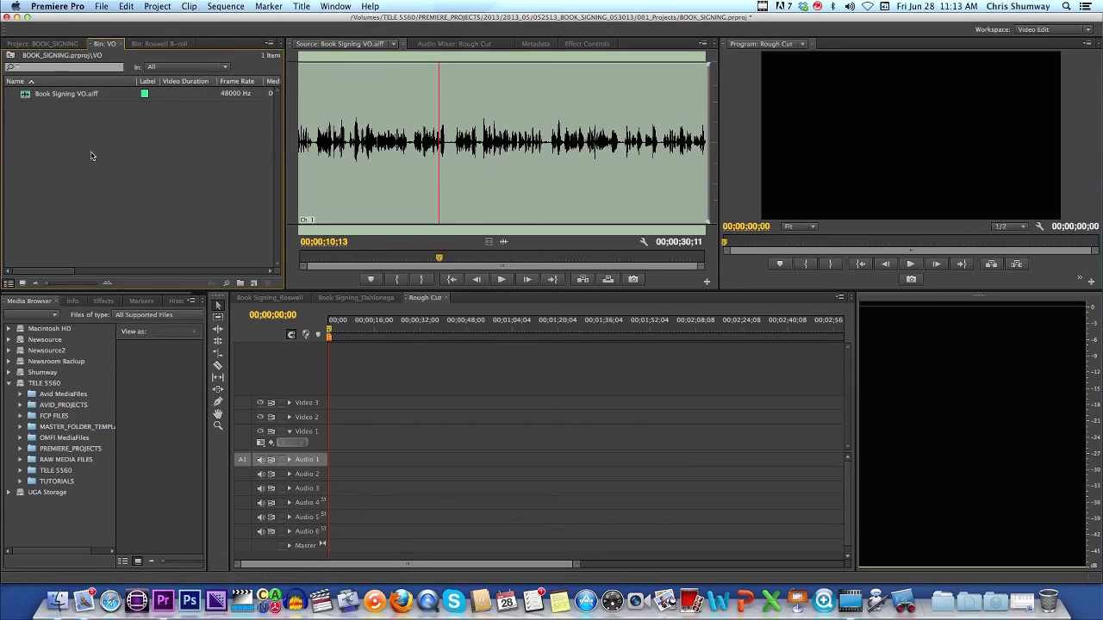